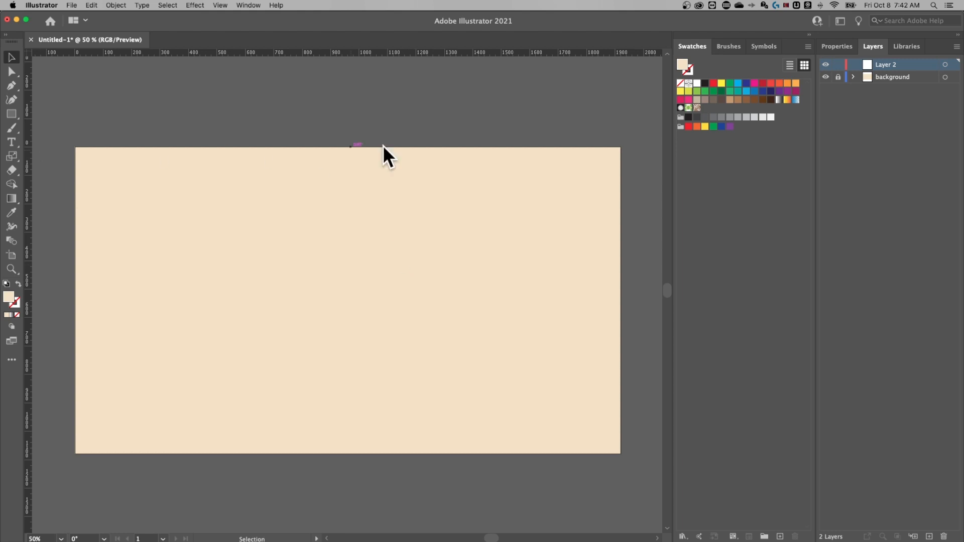
Inspect the rectangle on the background layer, then relock that layer and make Layer 2 active
left_click(900, 79)
left_click(854, 77)
left_click(893, 90)
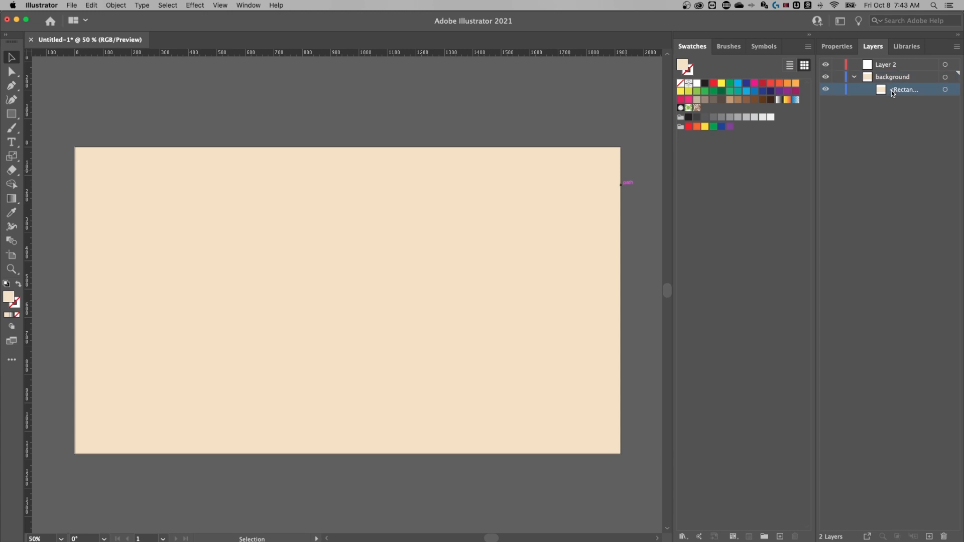
left_click(854, 77)
left_click(837, 77)
left_click(897, 65)
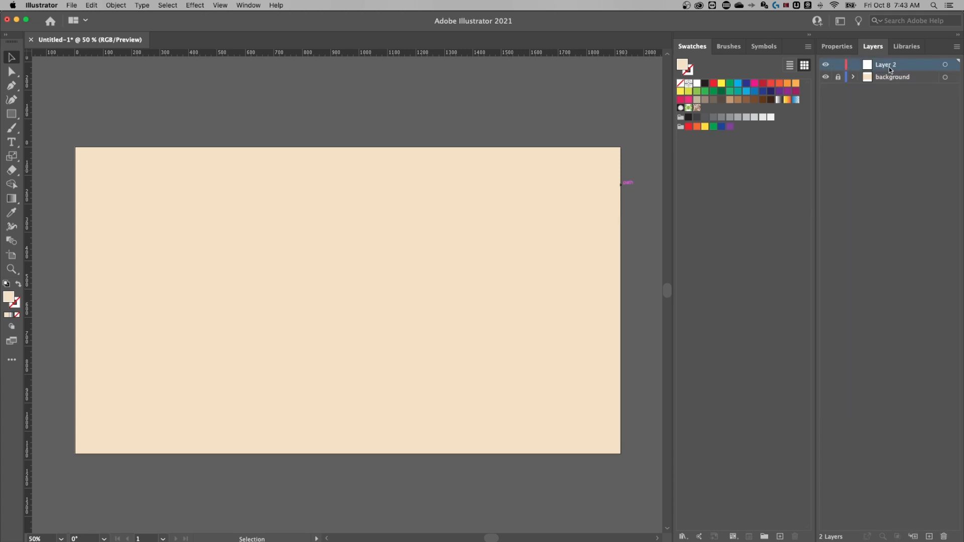
Activate the Ellipse tool and set the fill colour to pink CE5788
left_click_drag(377, 296, 391, 287)
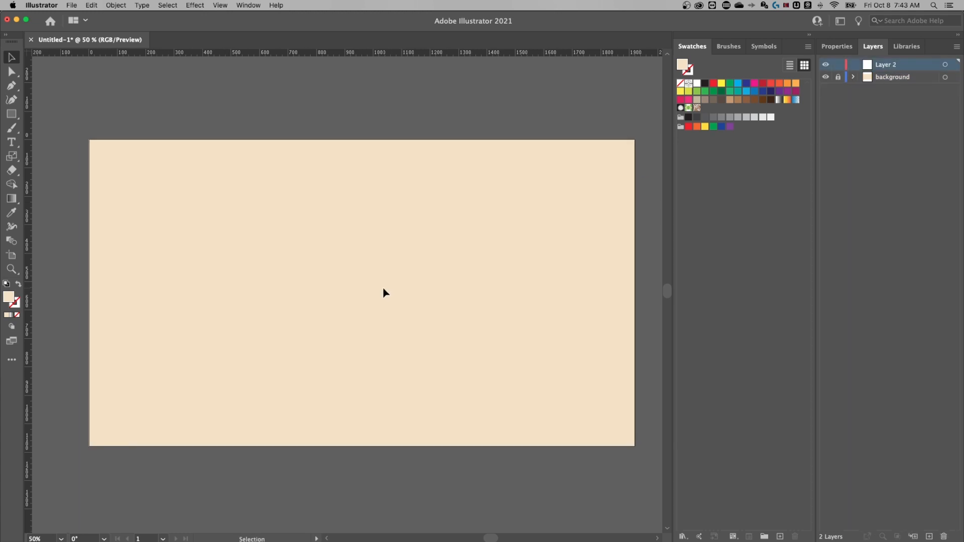
key("super+=")
left_click_drag(468, 244, 459, 249)
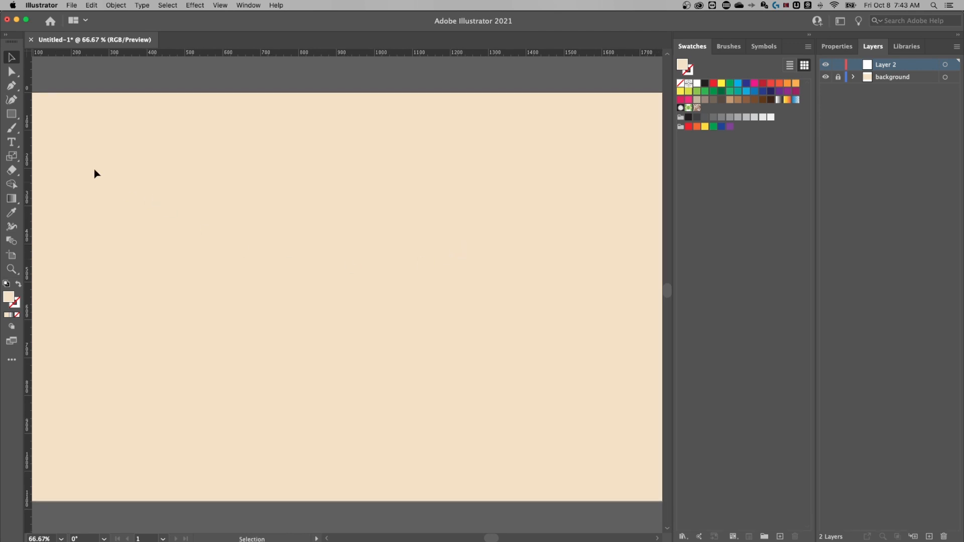
left_click_drag(12, 114, 65, 128)
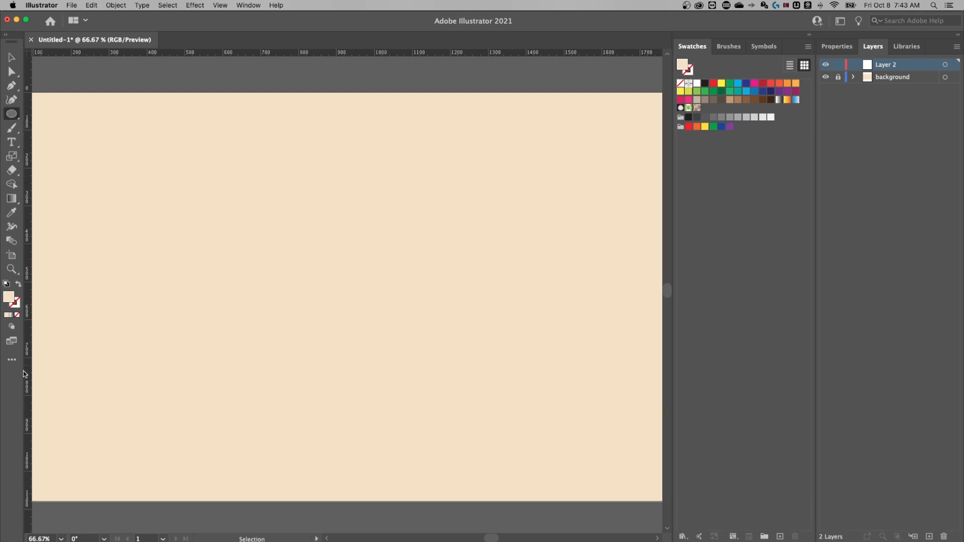
double_click(10, 297)
left_click_drag(783, 161, 784, 149)
left_click_drag(690, 164, 701, 167)
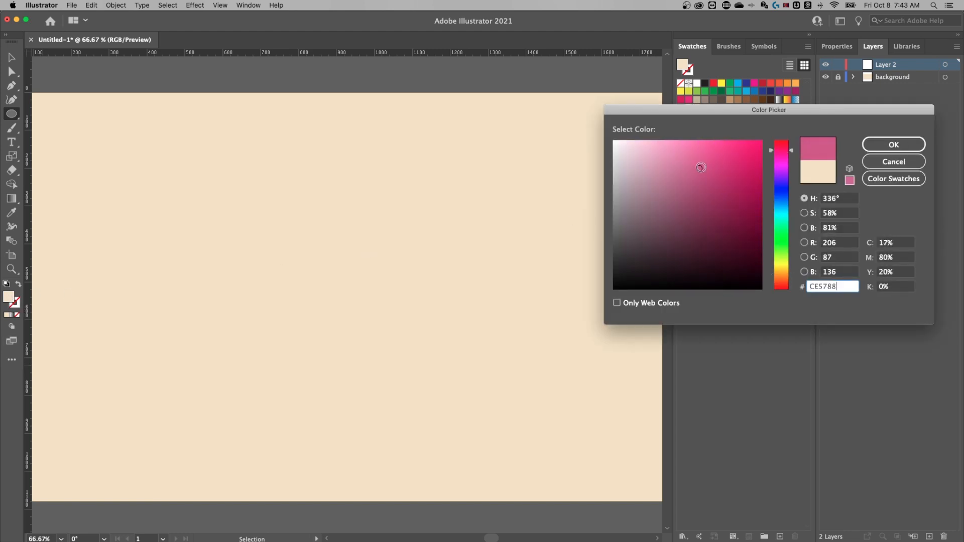
left_click(903, 144)
Draw a pink circle about 320 px wide and place it near the middle of the artboard's upper half
left_click_drag(276, 291, 379, 166)
key("v")
left_click_drag(346, 236, 383, 237)
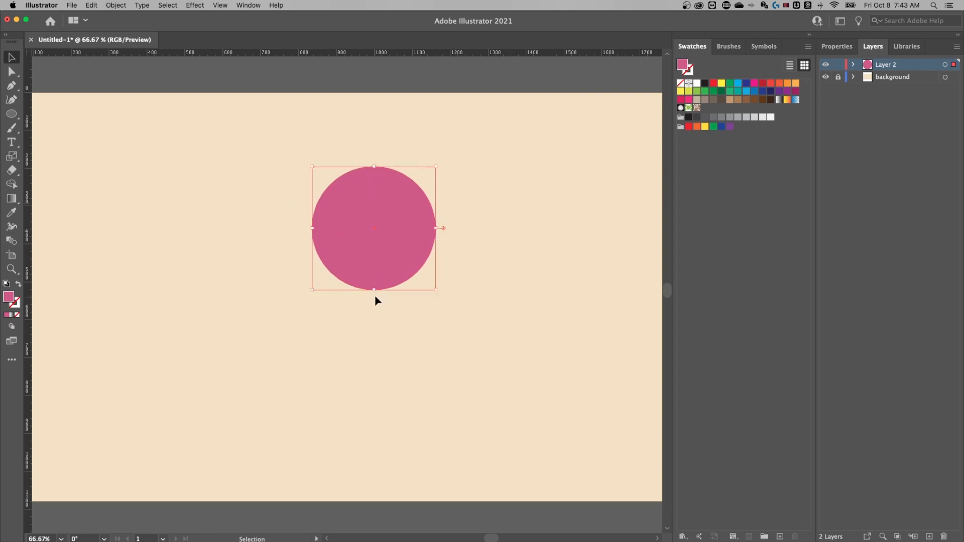
Stretch the circle's bottom anchor point downward to form a petal, and scale the petal down to under half its size
key("a")
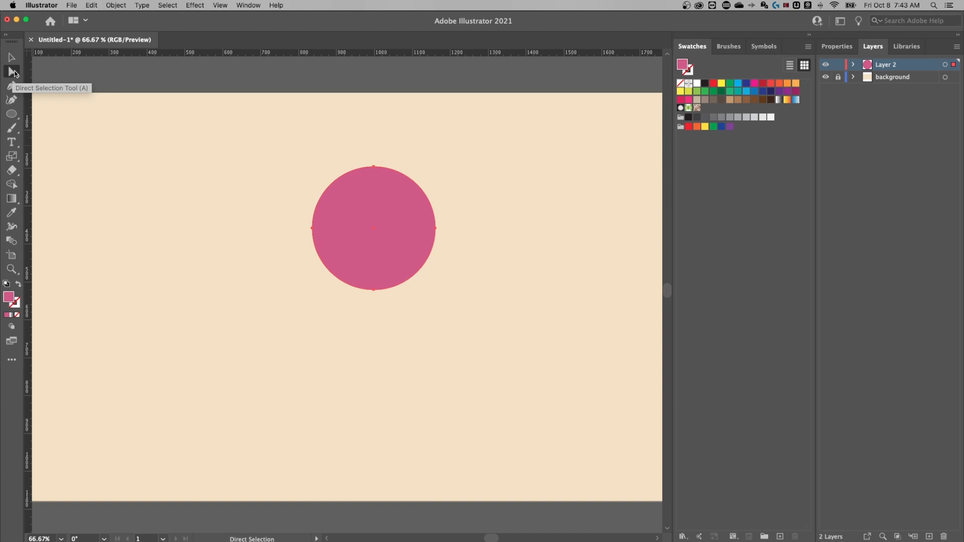
left_click_drag(335, 285, 372, 331)
key("v")
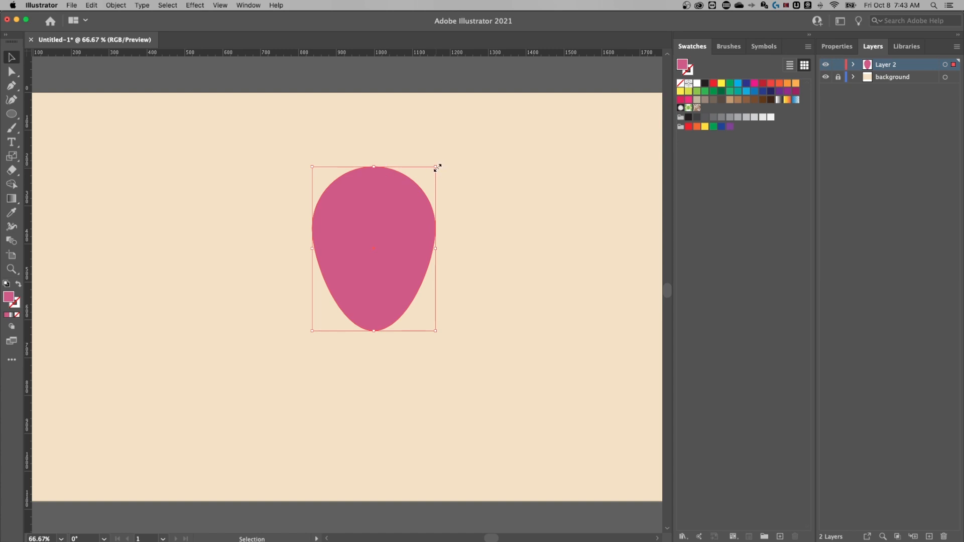
left_click_drag(436, 167, 360, 196)
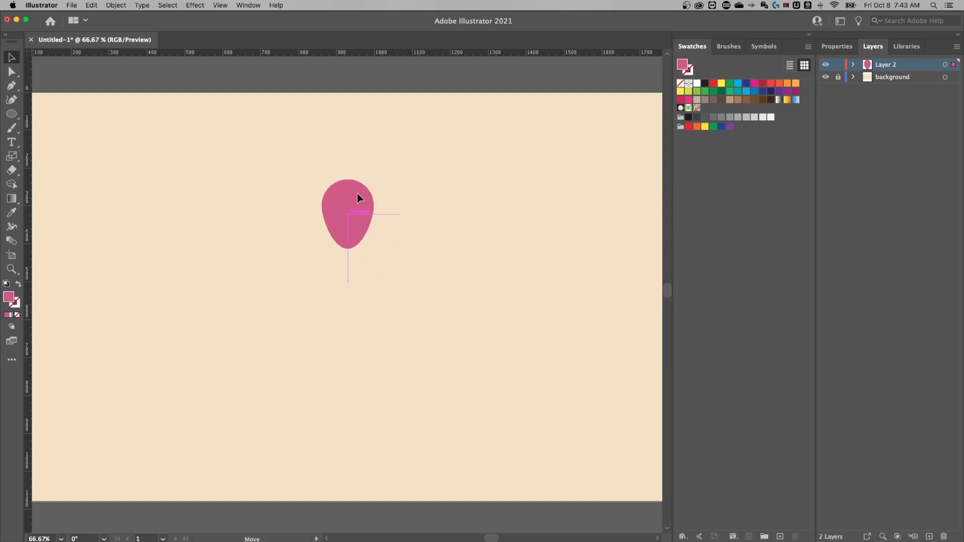
Make a radial repeat of the petal with six instances and reduce its radius so the petals overlap at the centre
left_click(116, 6)
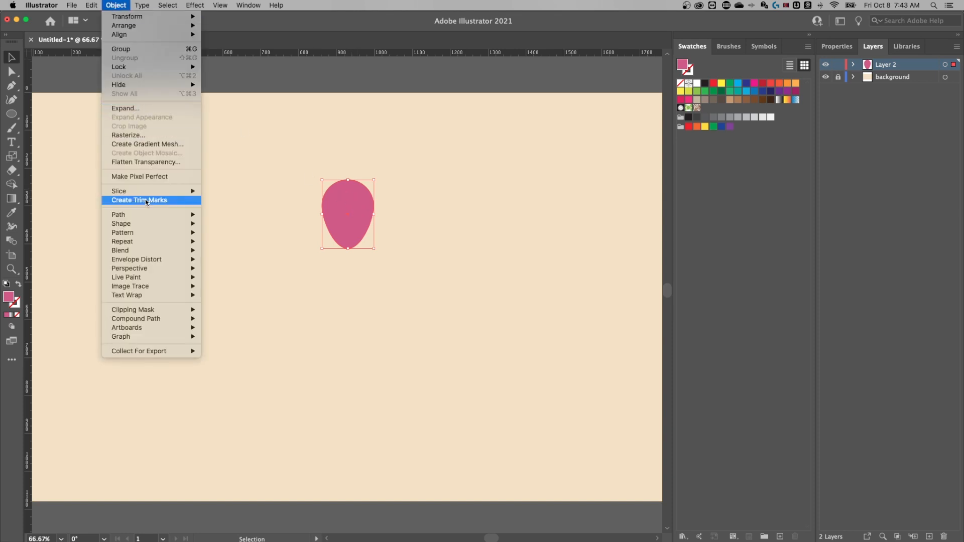
mouse_move(143, 240)
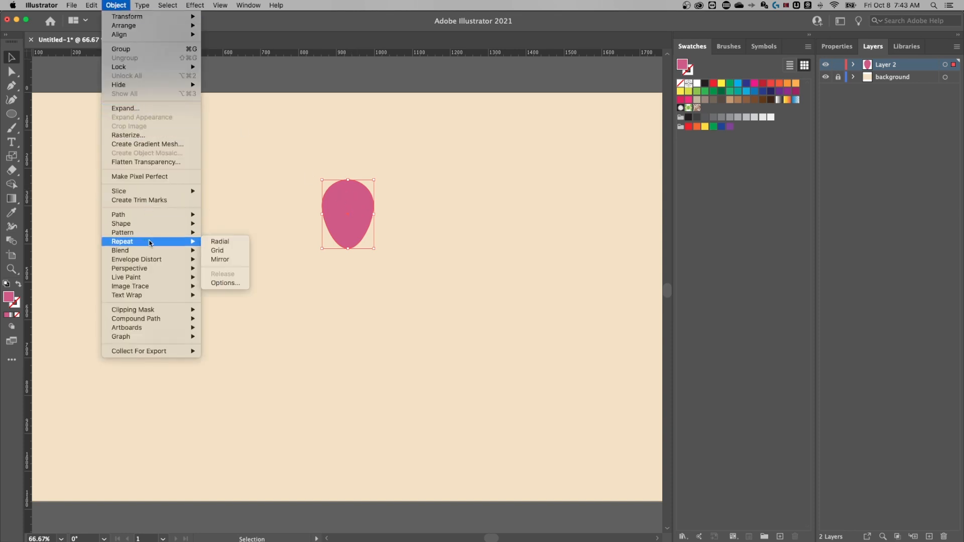
left_click(232, 244)
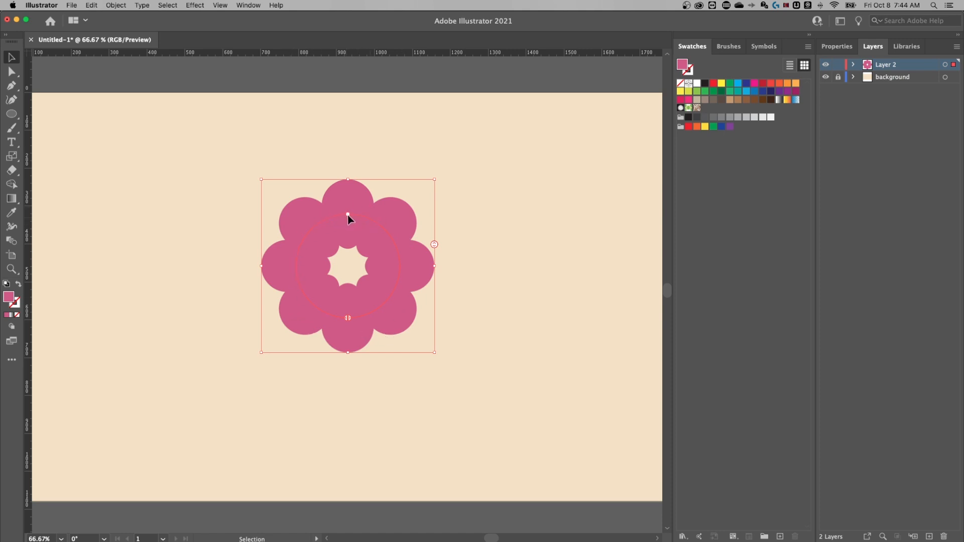
mouse_move(348, 214)
left_mouse_down()
mouse_move(347, 166)
mouse_move(347, 231)
mouse_move(348, 206)
mouse_move(348, 216)
left_mouse_up()
mouse_move(432, 246)
left_mouse_down()
mouse_move(430, 222)
mouse_move(431, 260)
left_mouse_up()
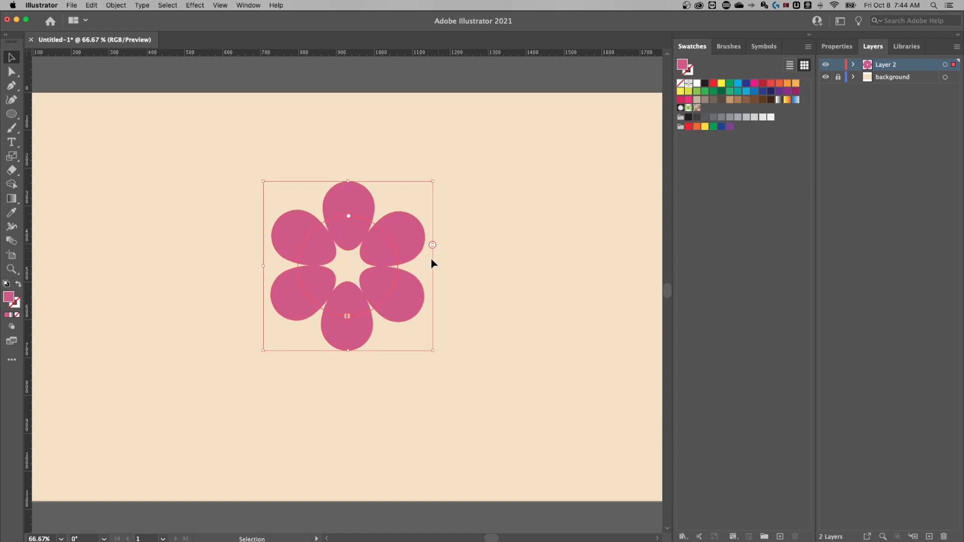
left_click_drag(349, 216, 348, 230)
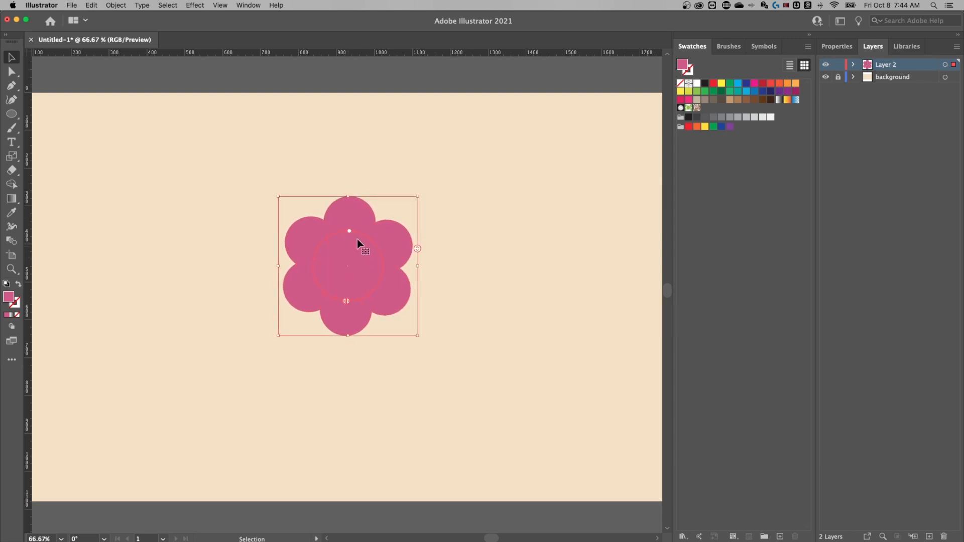
Copy the pink radial-repeat flower and paste the duplicate in front of the original
left_click(480, 245)
left_click(353, 250)
left_click(92, 5)
left_click(108, 49)
left_click(92, 5)
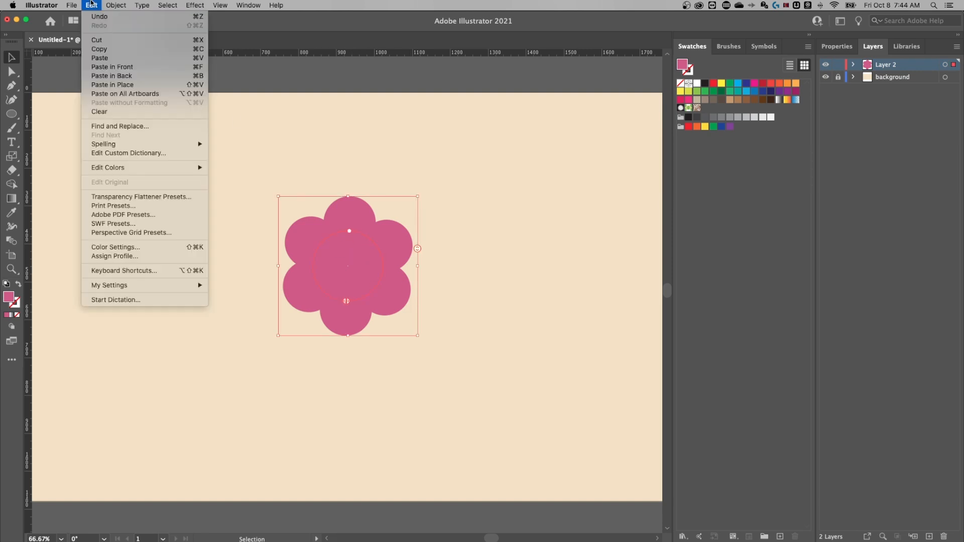
left_click(115, 68)
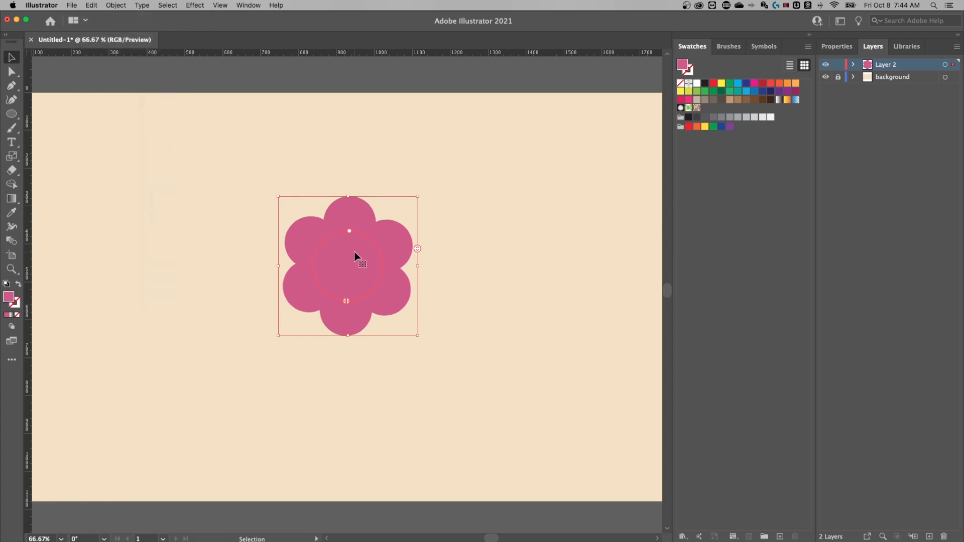
Move the pasted flower copy aside to check the duplicate, and undo the move
left_click(486, 229)
left_click_drag(351, 263, 501, 260)
key("super+z")
Isolate the front flower's radial repeat and set its petal fill to yellow EFDD37
left_click(348, 264)
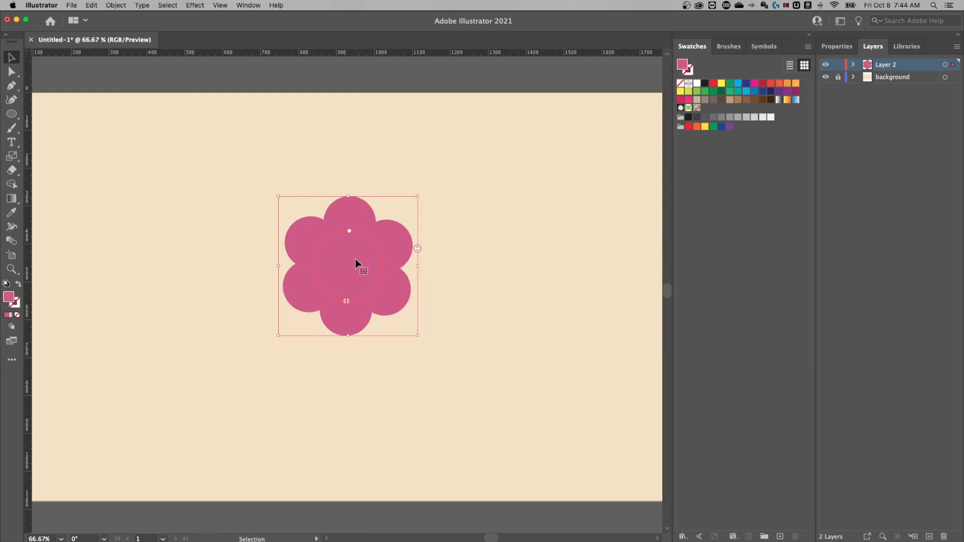
double_click(359, 216)
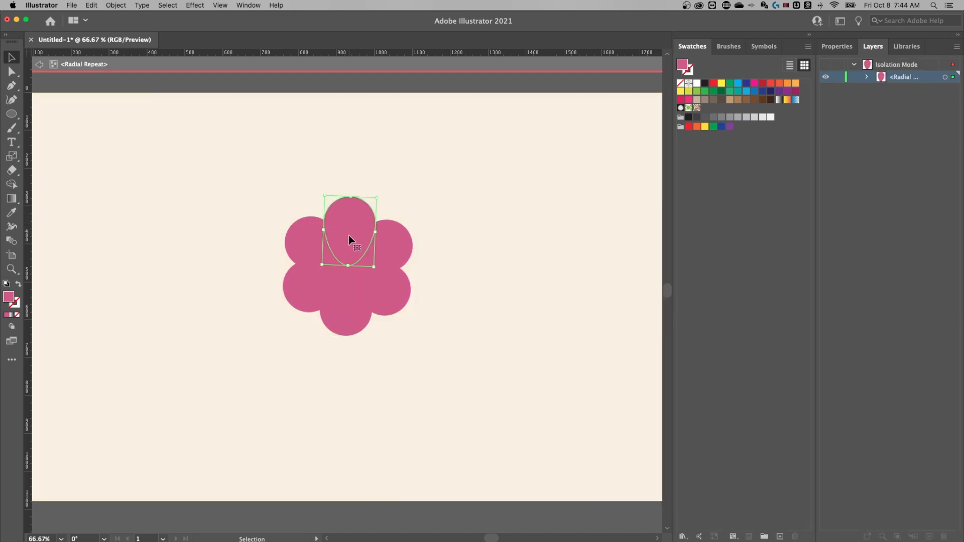
double_click(8, 297)
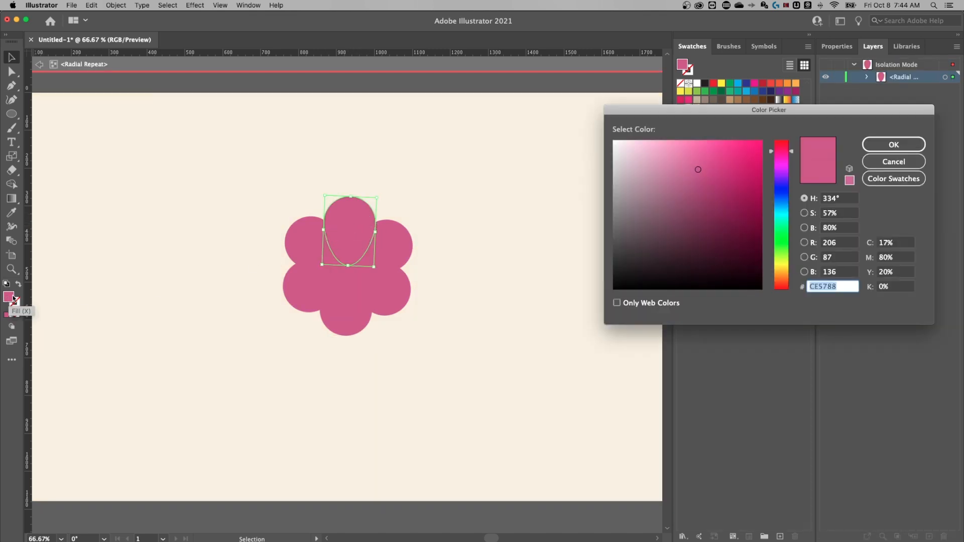
left_click_drag(780, 267, 782, 269)
left_click_drag(724, 164, 729, 148)
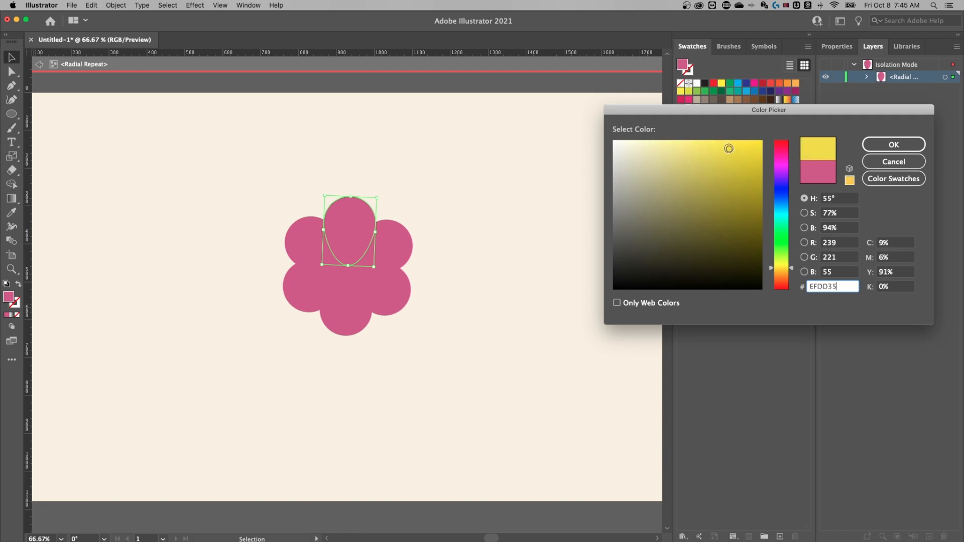
left_click(886, 145)
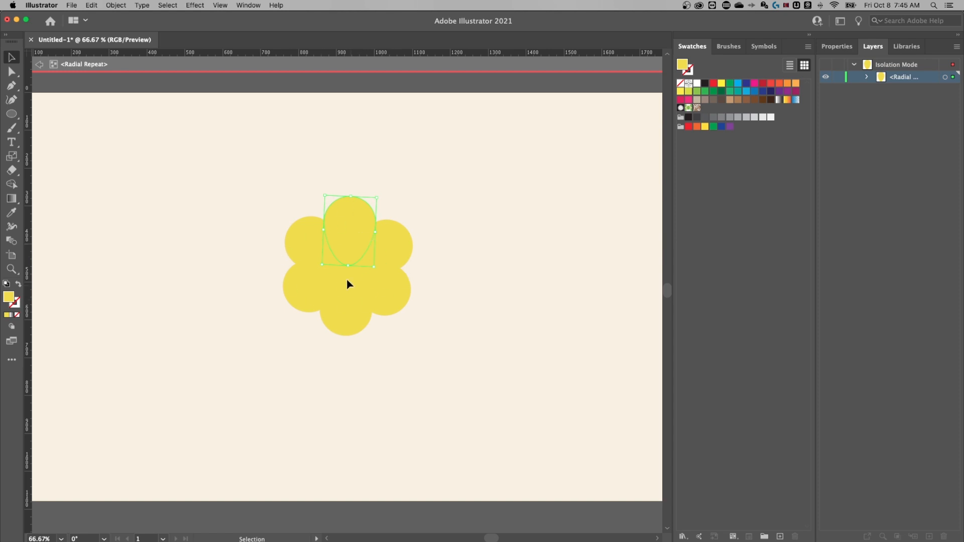
Narrow and shorten the yellow petal into a slim shape, and exit isolation mode
left_click_drag(378, 232, 363, 230)
left_click_drag(353, 196, 356, 229)
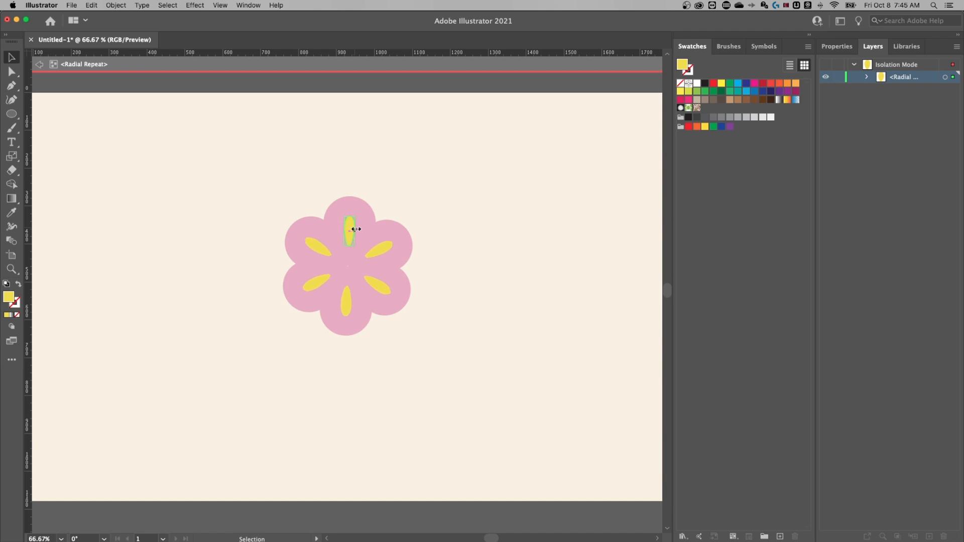
left_click(186, 147)
double_click(241, 175)
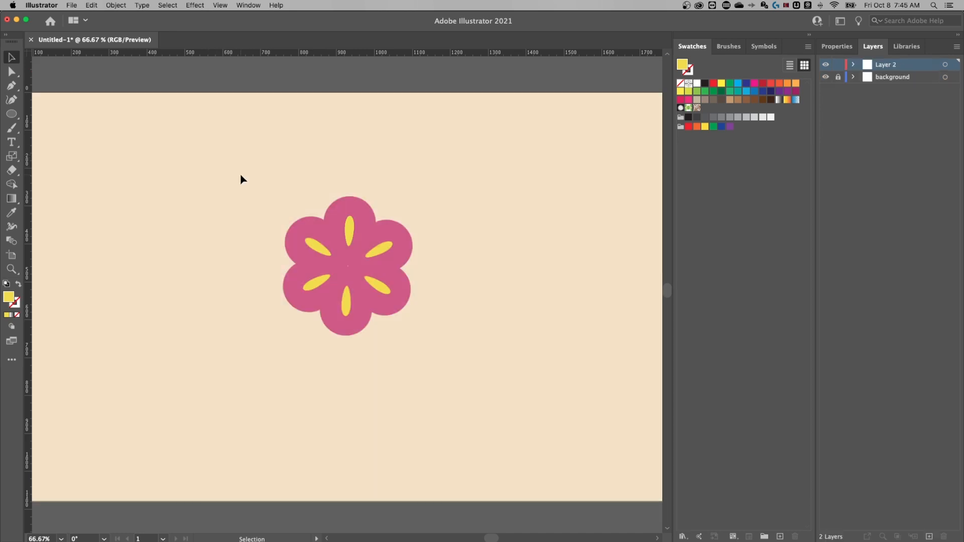
Reduce the yellow repeat's radius to bring its petals toward the centre, and lengthen the petal in isolation mode so the petals meet
left_click(350, 237)
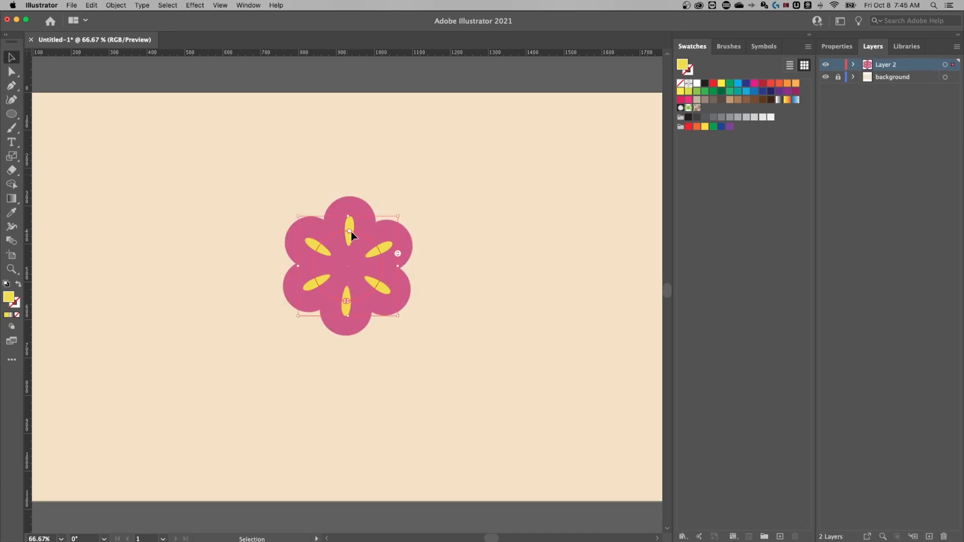
left_click_drag(350, 231, 349, 251)
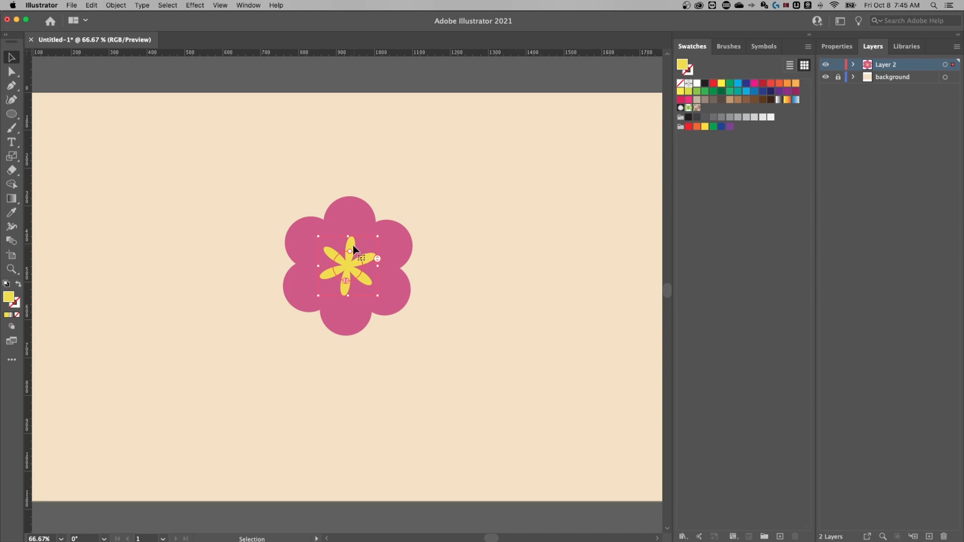
double_click(354, 241)
left_click(350, 246)
left_click_drag(351, 236, 355, 227)
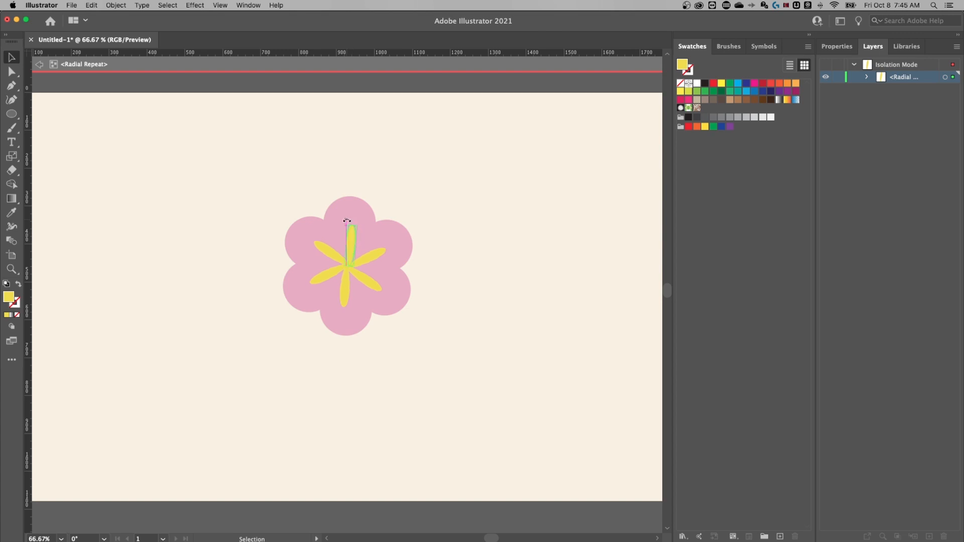
double_click(433, 196)
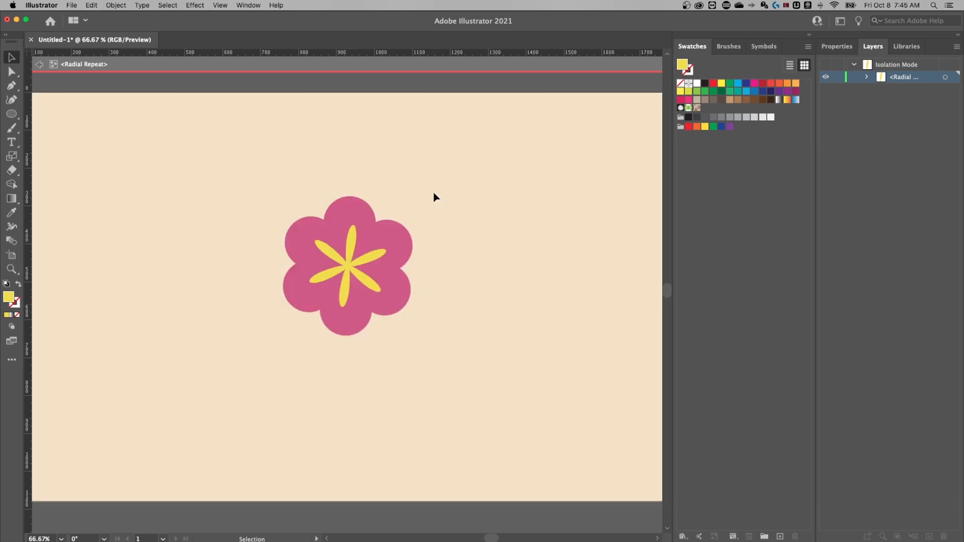
Rotate the yellow repeat slightly counterclockwise so its petals line up with the pink petals, fine-tune the angle and deselect it
left_click(351, 246)
left_click_drag(350, 222, 343, 220)
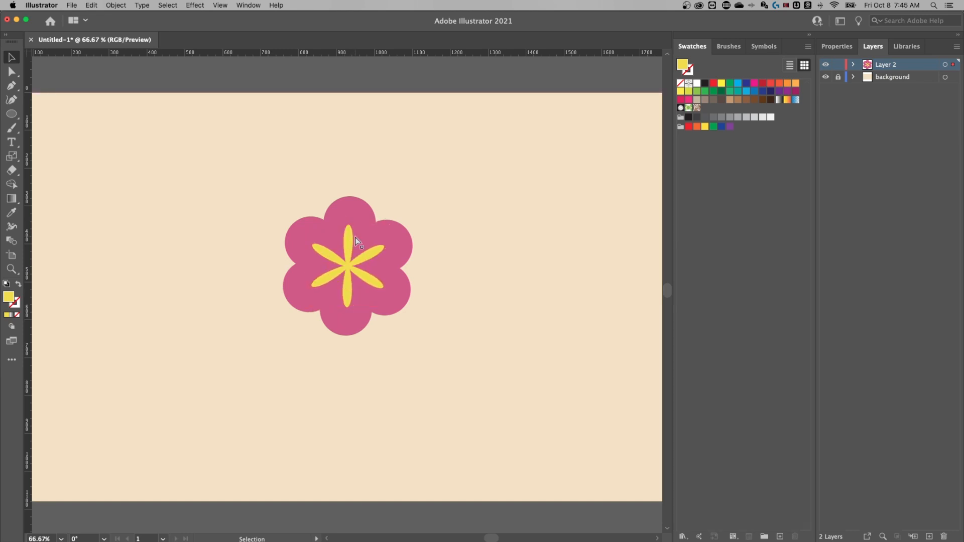
key("super+equal")
key("super+equal")
key("super+equal")
key("v")
scroll(372, 233, "up", 5)
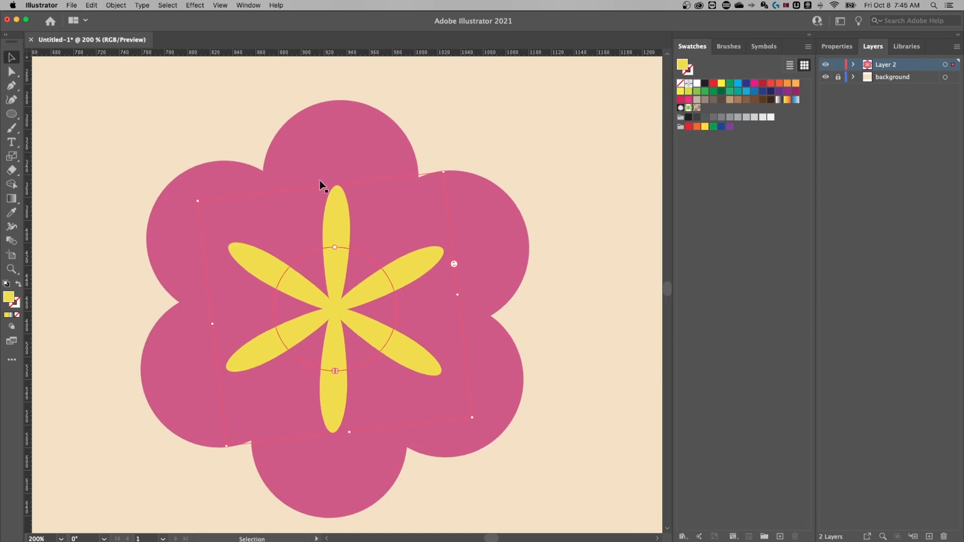
key("a")
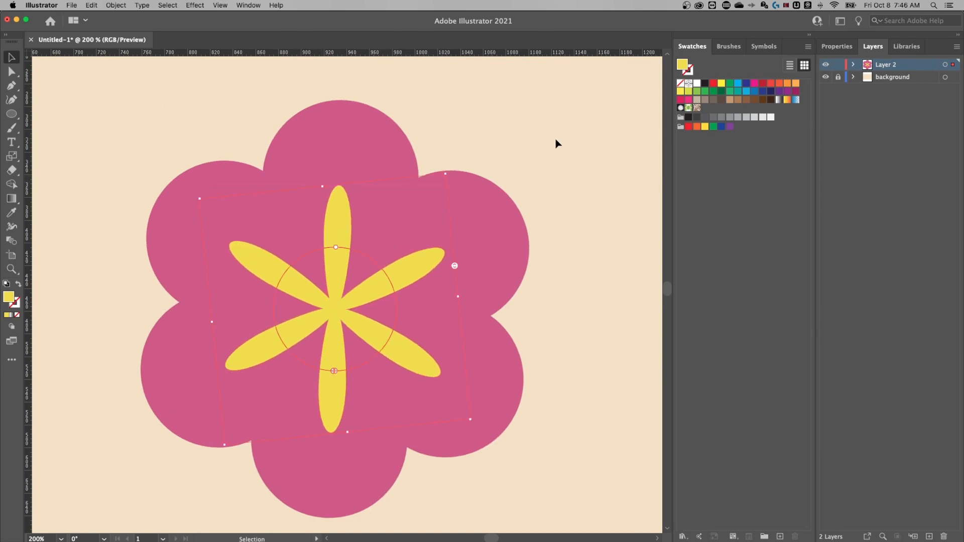
key("super+minus")
key("super+minus")
key("super+minus")
key("v")
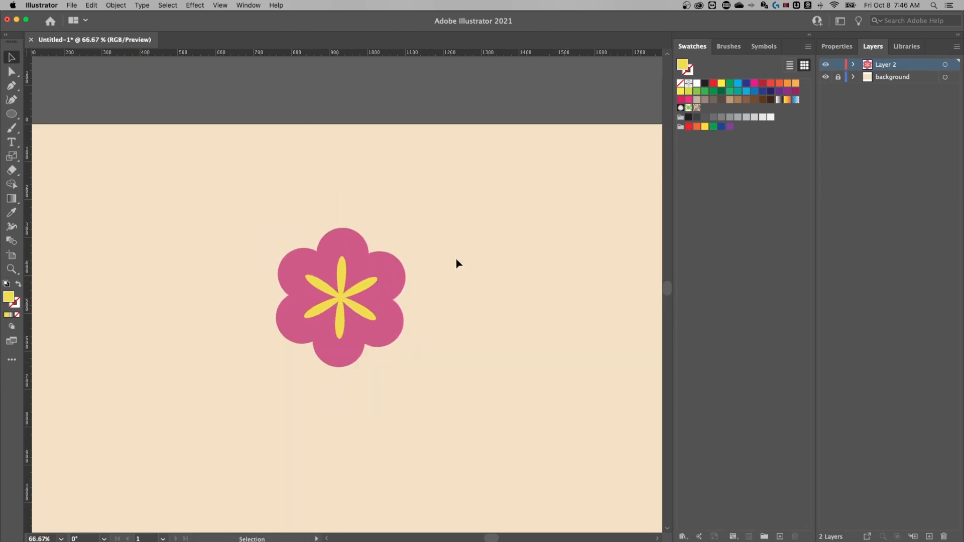
Draw a small circle in the empty area beside the flower and set its fill to blue 4F4F9E
left_click(11, 115)
left_click_drag(161, 209, 175, 222)
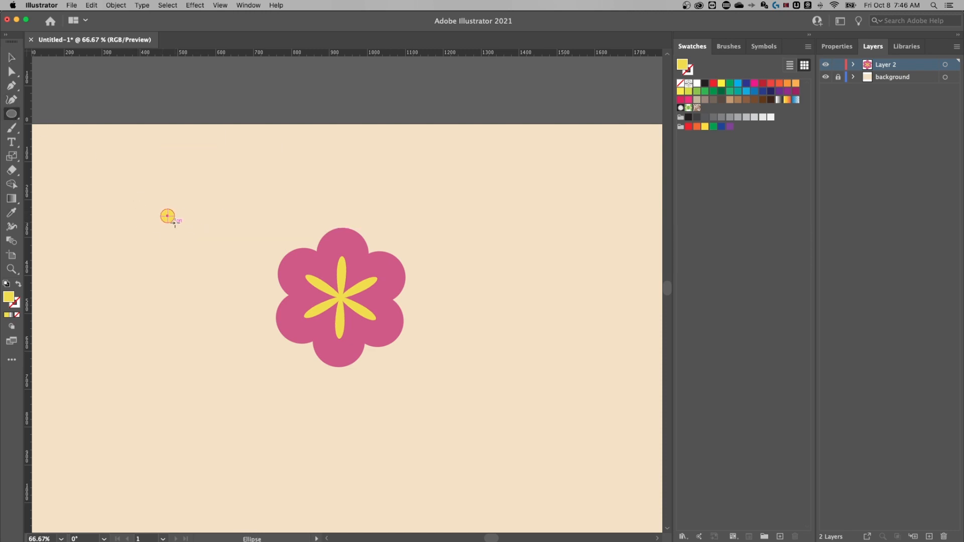
double_click(8, 297)
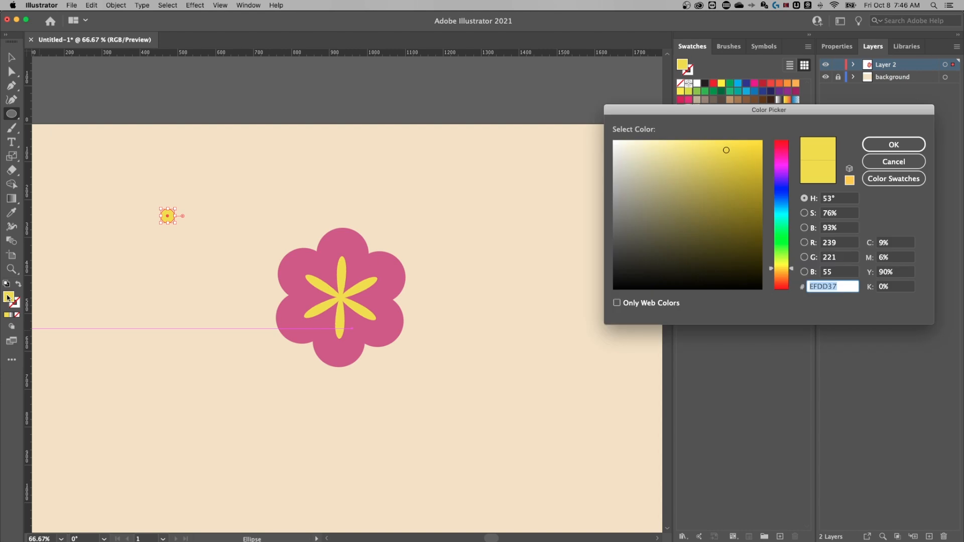
left_click_drag(784, 263, 782, 190)
left_click_drag(699, 193, 687, 197)
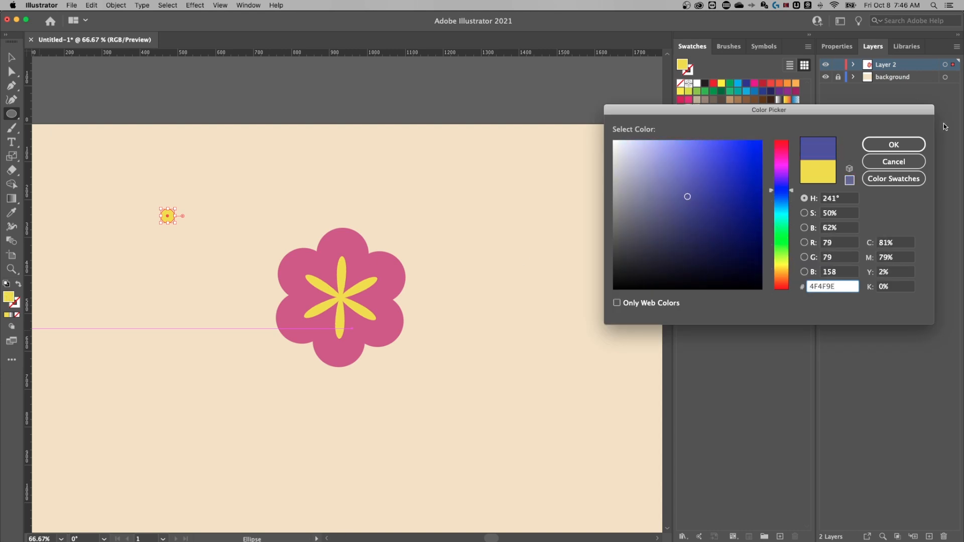
left_click(893, 144)
Select the blue circle together with the flower, centre them on each other in both directions, and enlarge the circle slightly
left_click(11, 57)
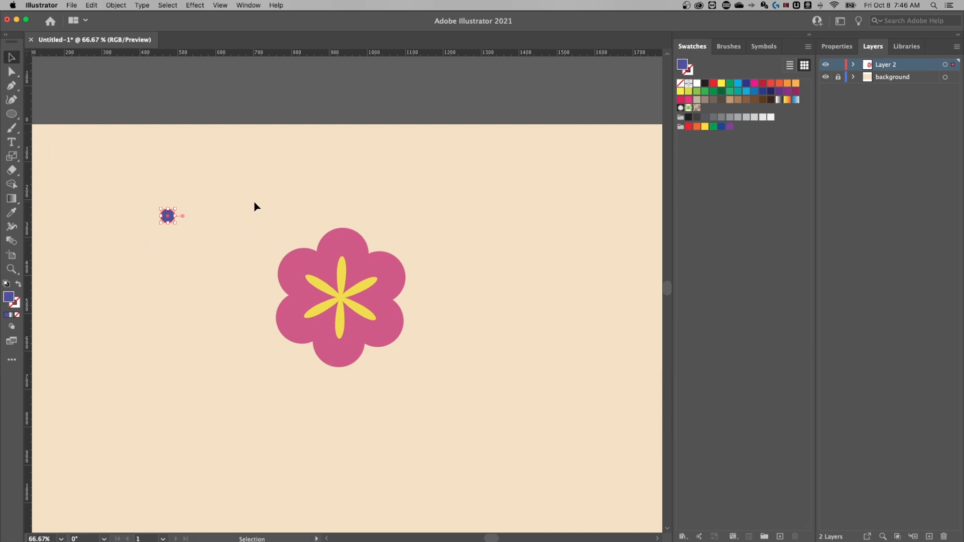
left_click_drag(398, 377, 401, 378)
left_click_drag(467, 390, 98, 104)
left_click_drag(120, 162, 127, 164)
left_click(837, 46)
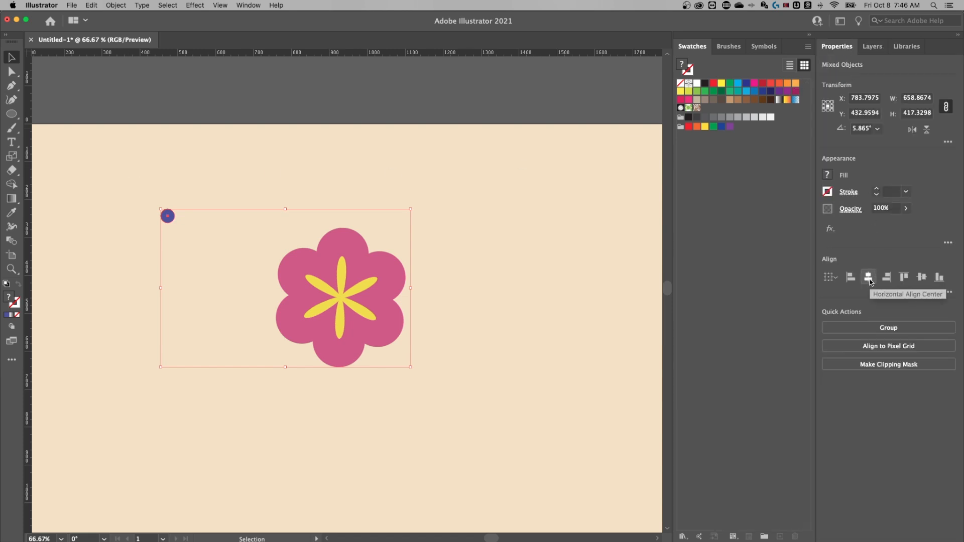
left_click(870, 279)
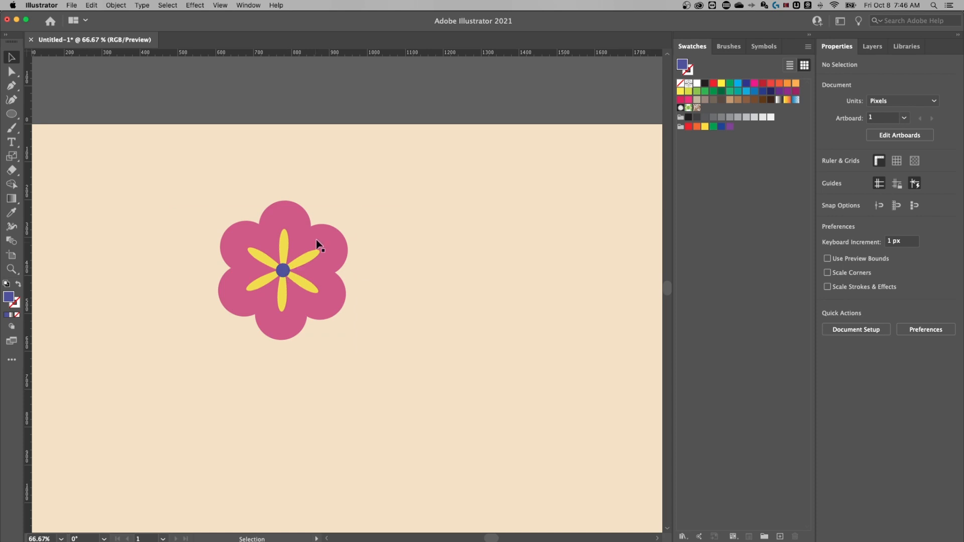
Draw a narrow stem rectangle about 28 by 525 px running down from the flower, and fill it with green 4A8954
scroll(421, 306, "down", 3)
scroll(422, 306, "left", 1)
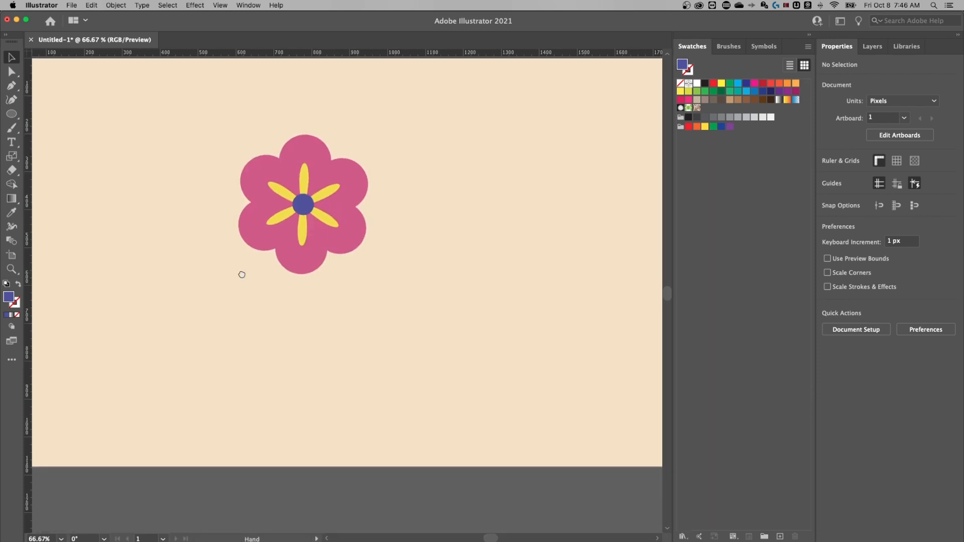
left_click(10, 115)
left_click_drag(9, 116, 76, 113)
left_click_drag(293, 240, 307, 438)
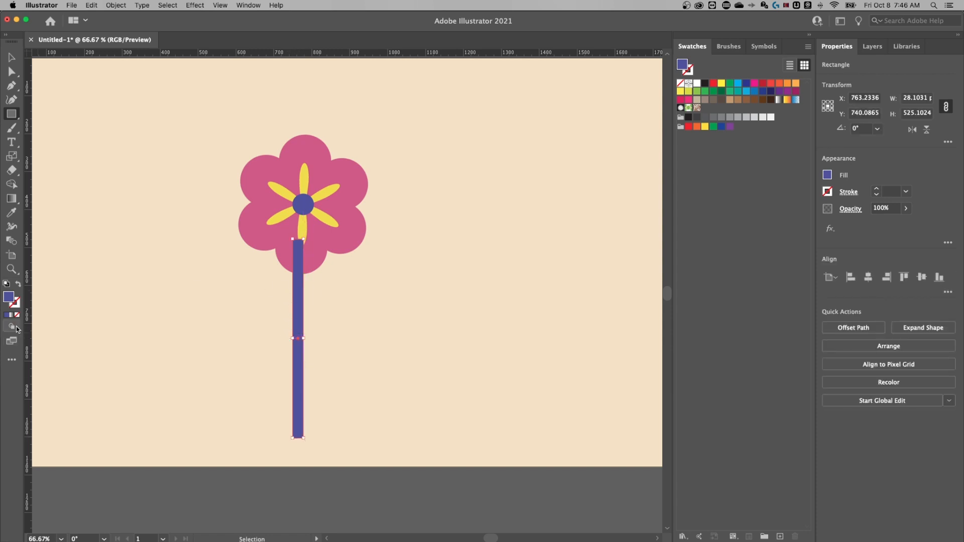
double_click(9, 297)
left_click(781, 236)
left_click_drag(686, 199, 681, 209)
left_click(893, 145)
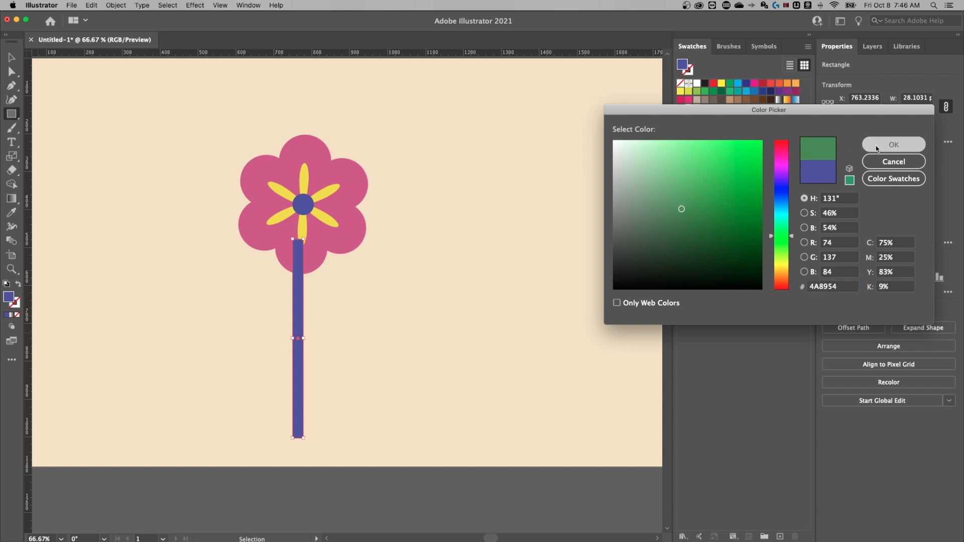
Fully round the stem's corners, centre it directly beneath the blue circle and deselect it
left_click(9, 72)
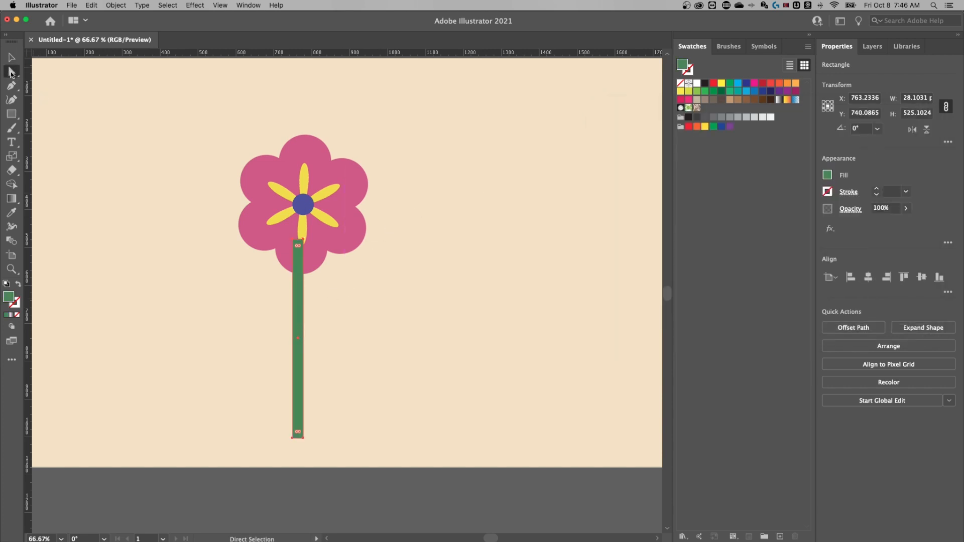
left_click_drag(300, 247, 302, 288)
left_click(11, 57)
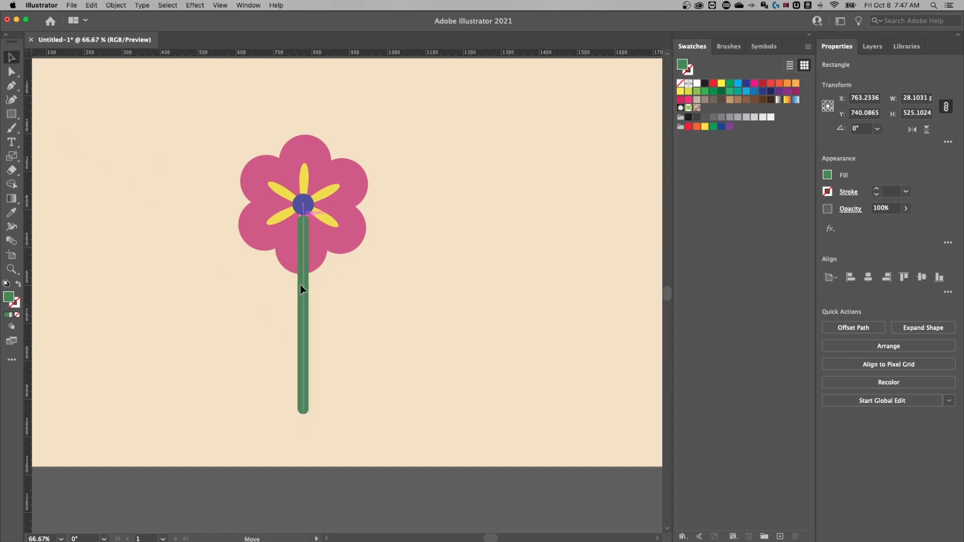
left_click(392, 319)
Draw a green circle about 267 px wide beside the stem, and duplicate it diagonally so the two circles overlap
left_click_drag(11, 114, 75, 130)
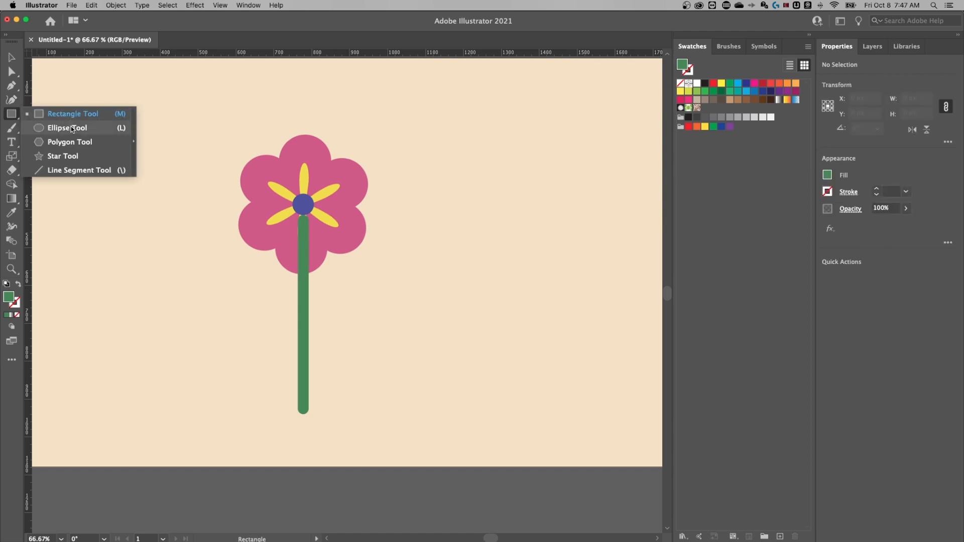
left_click(70, 126)
left_click_drag(122, 345, 194, 247)
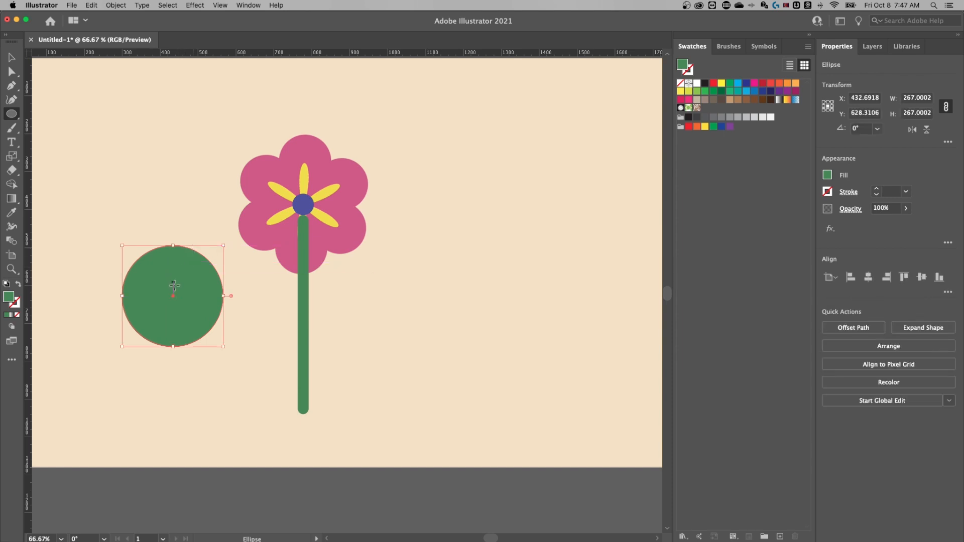
key("v")
left_click_drag(173, 274, 137, 251)
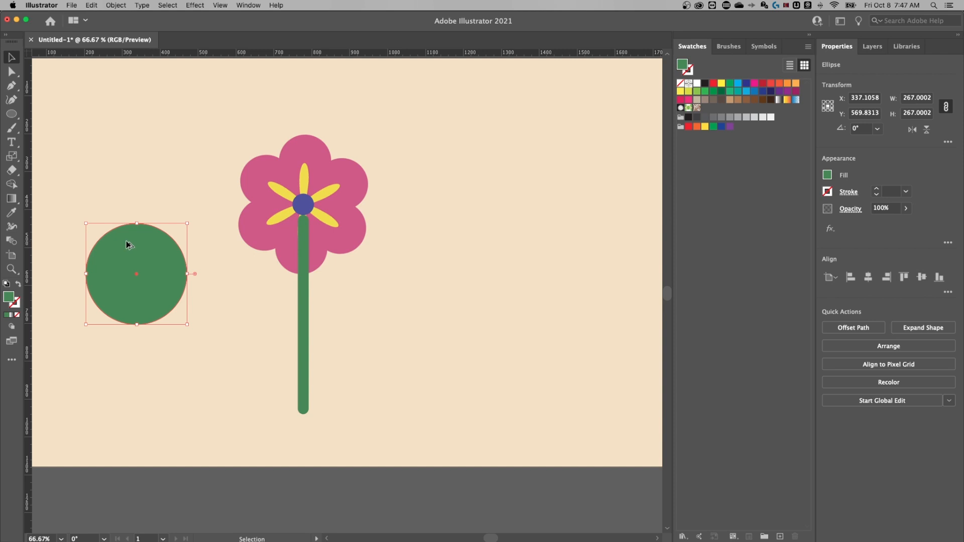
left_click_drag(127, 242, 138, 313)
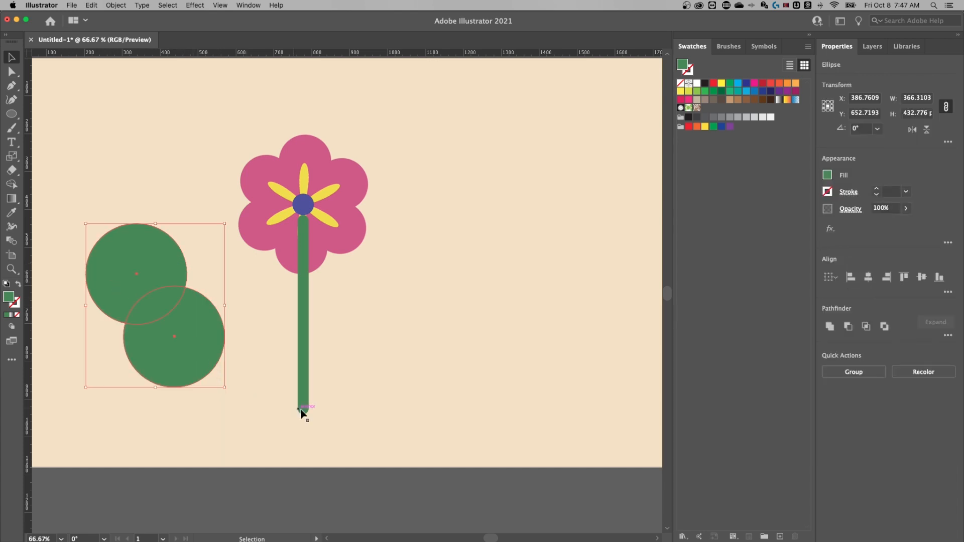
left_click(256, 394)
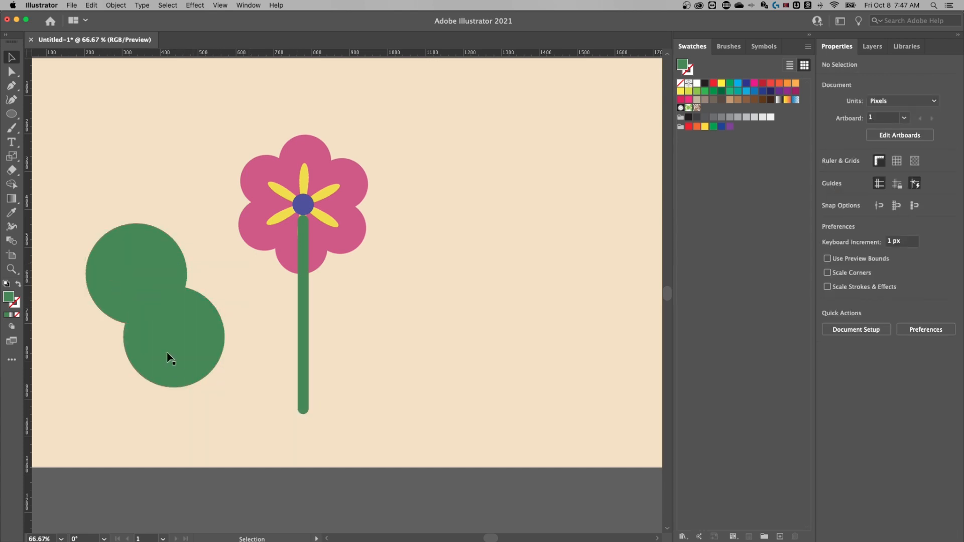
left_click_drag(166, 352, 164, 344)
Select both green circles and remove their outer parts with Shape Builder, keeping only the overlapping leaf shape
left_click(125, 269, "shift")
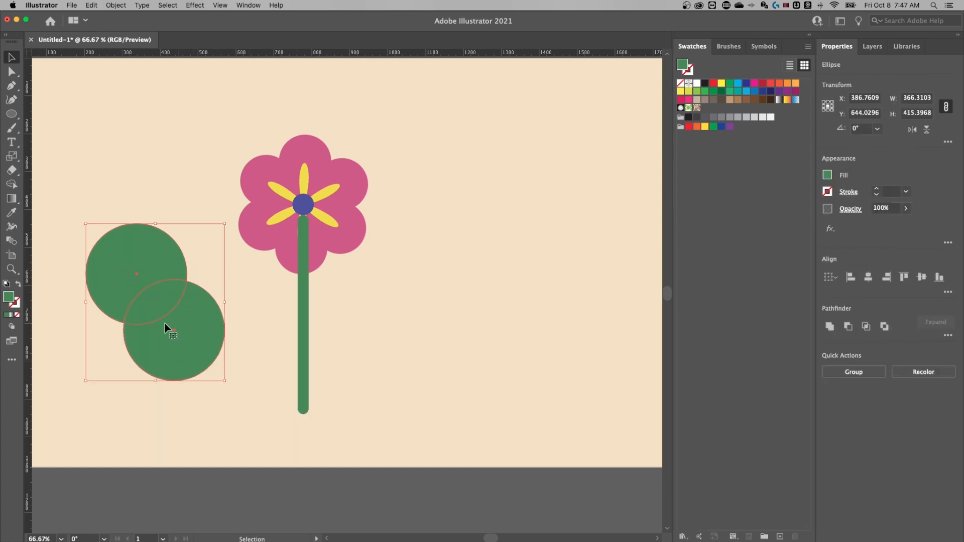
key("shift+m")
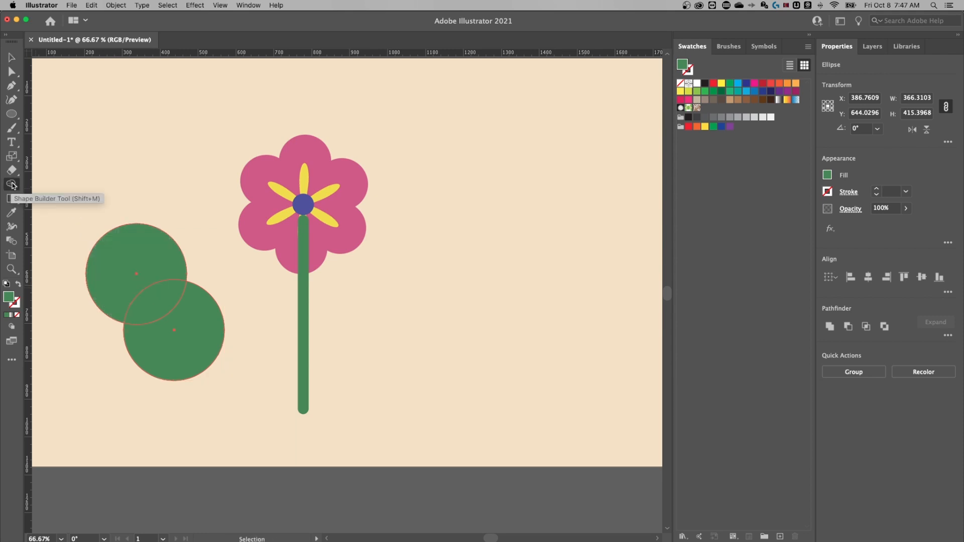
left_click(12, 185)
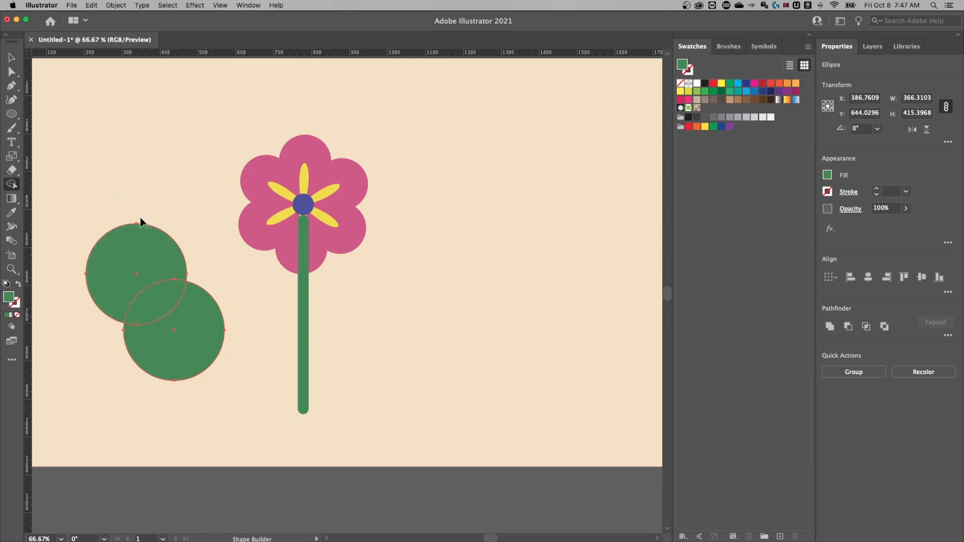
left_click(134, 248, "alt")
left_click(198, 342, "alt")
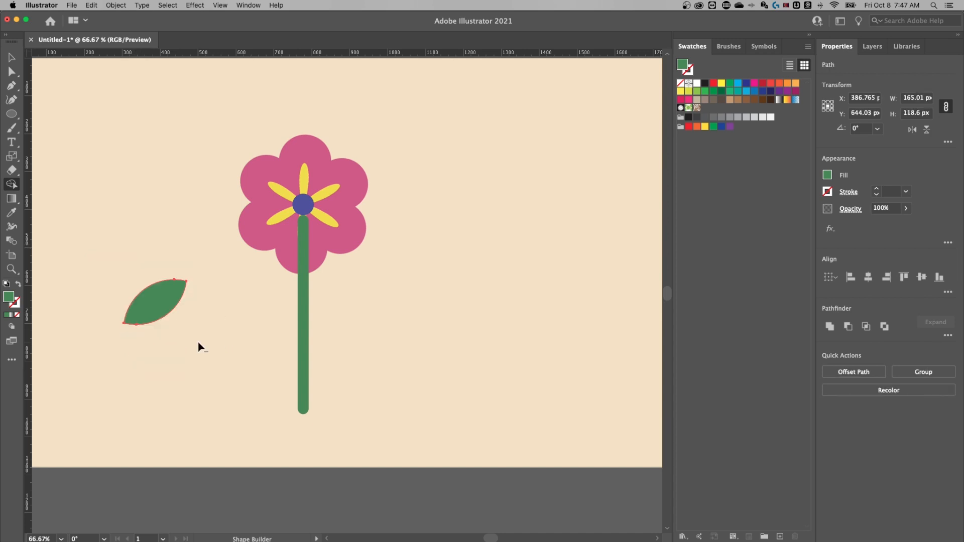
key("v")
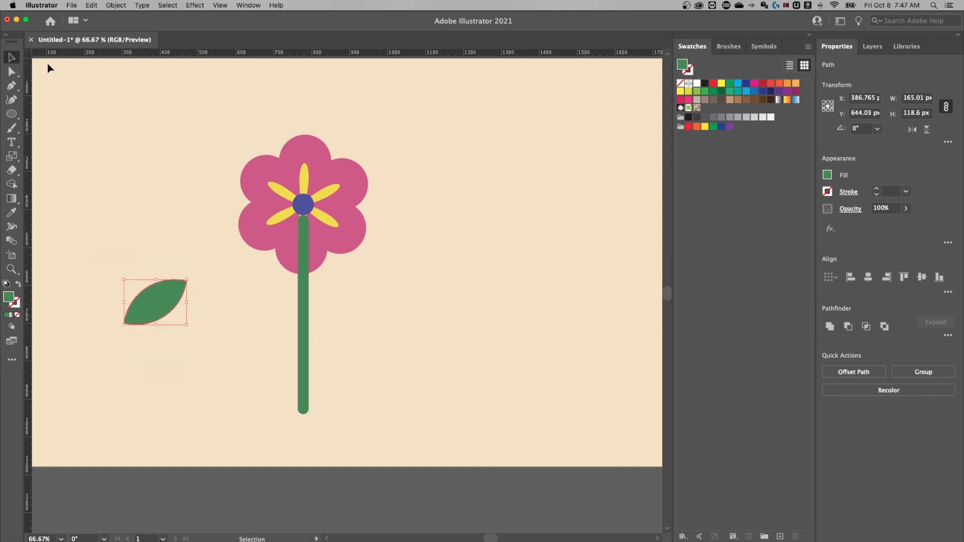
left_click(152, 158)
Duplicate the leaf to the other side of the stem, rotate the original to 270° and attach it to the stem's left side
left_click_drag(153, 303, 208, 351)
left_click_drag(254, 322, 262, 392)
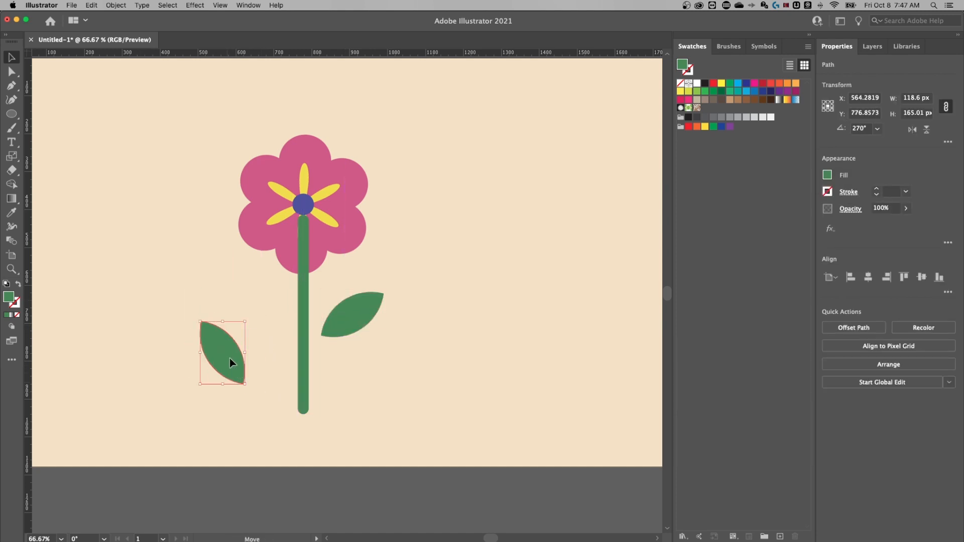
left_click_drag(227, 362, 288, 353)
Rotate the right leaf to about 13.33° and attach it to the right side of the stem, above the left leaf
left_click(370, 307)
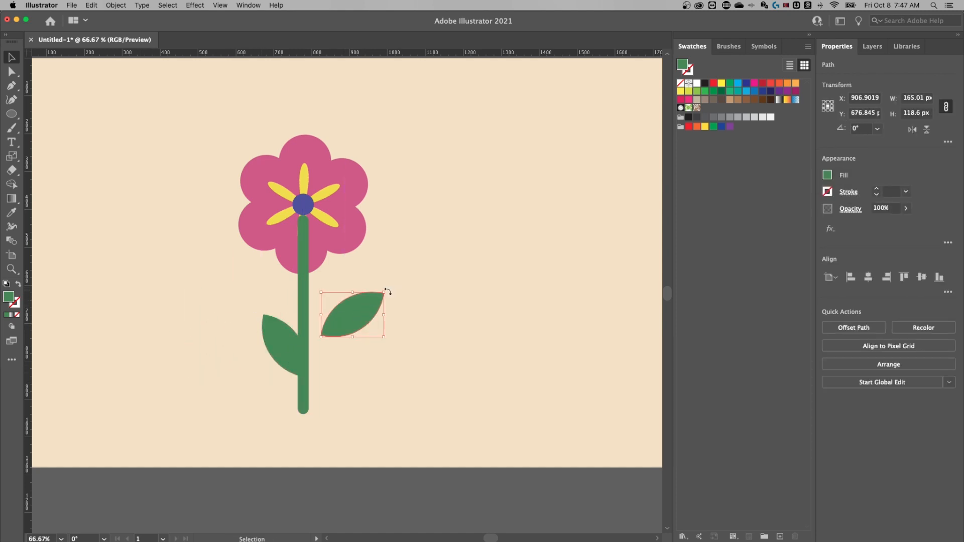
left_click_drag(387, 291, 381, 281)
left_click_drag(352, 312, 326, 303)
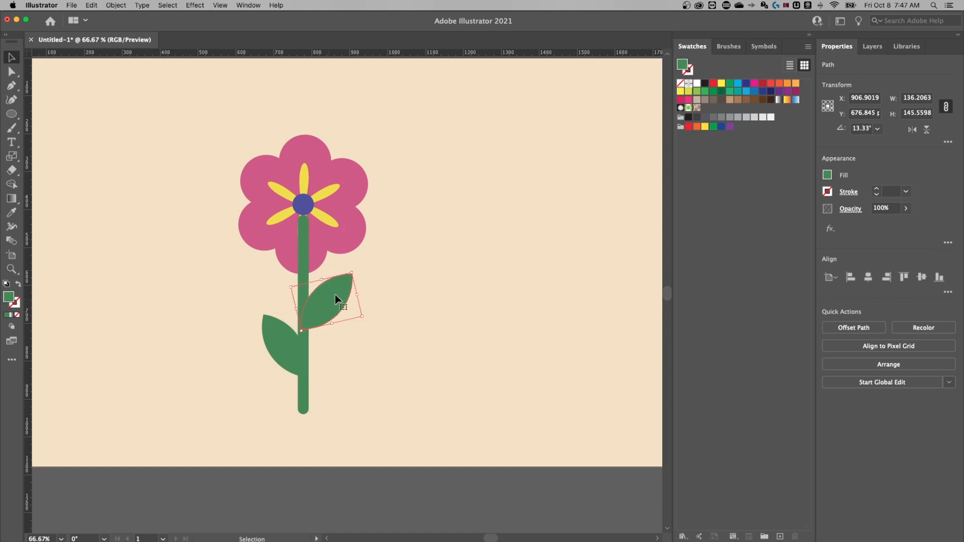
left_click(338, 395)
Select the stem with both leaves and send them to the back, behind the flower petals
left_click_drag(256, 307, 254, 298)
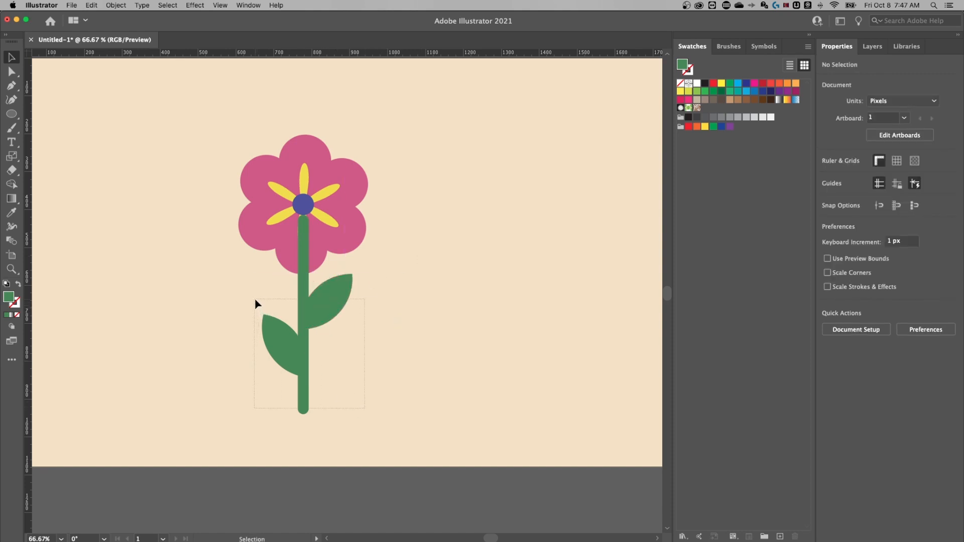
right_click(301, 302)
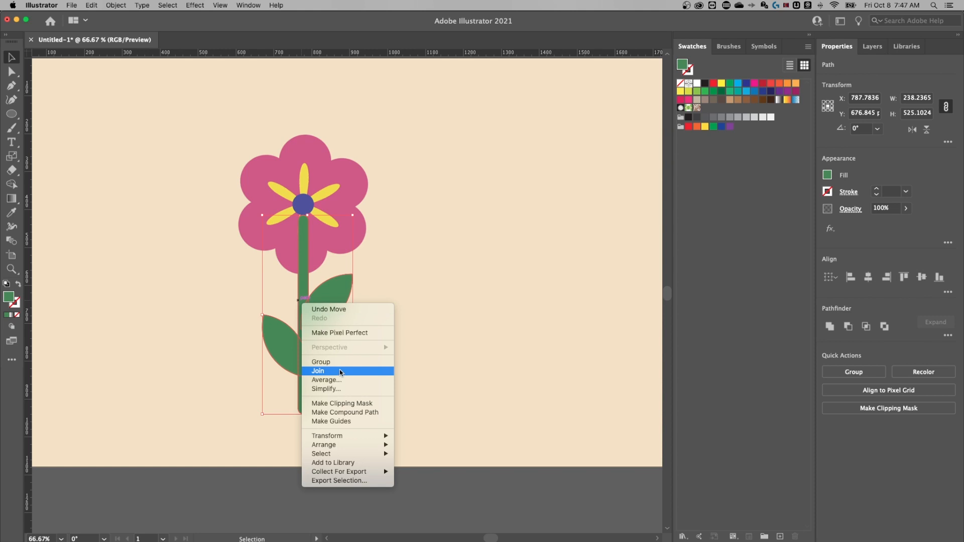
mouse_move(371, 445)
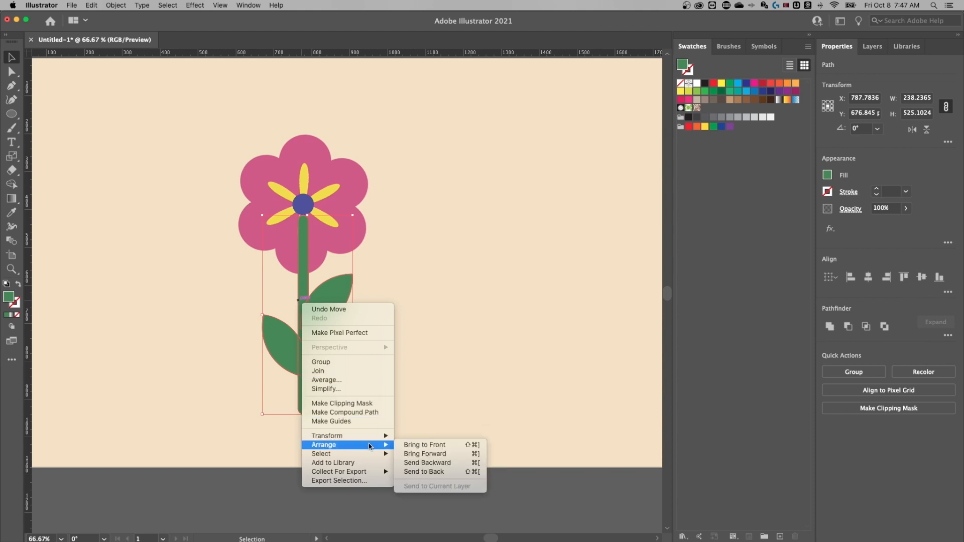
left_click(430, 472)
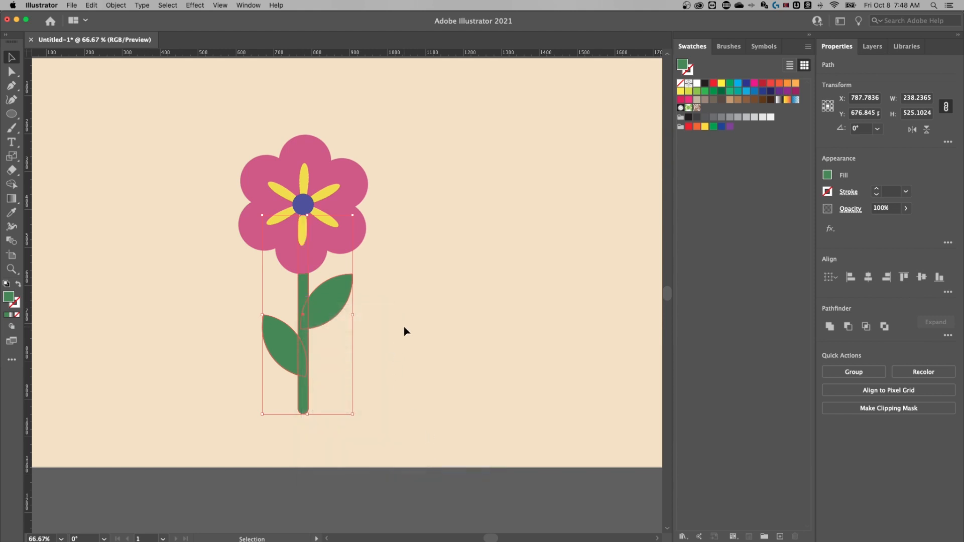
Select the whole flower with its stem and leaves, move it to about X 886 px and Y 540 px, and deselect it
left_click(424, 244)
left_click_drag(427, 242, 442, 296)
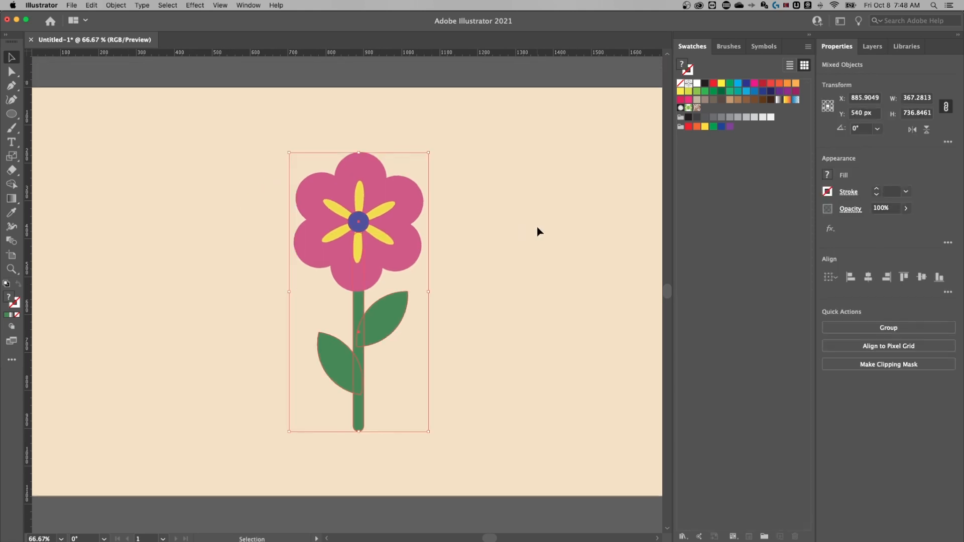
left_click(538, 227)
key("super+minus")
key("super+minus")
key("super+equal")
key("super+equal")
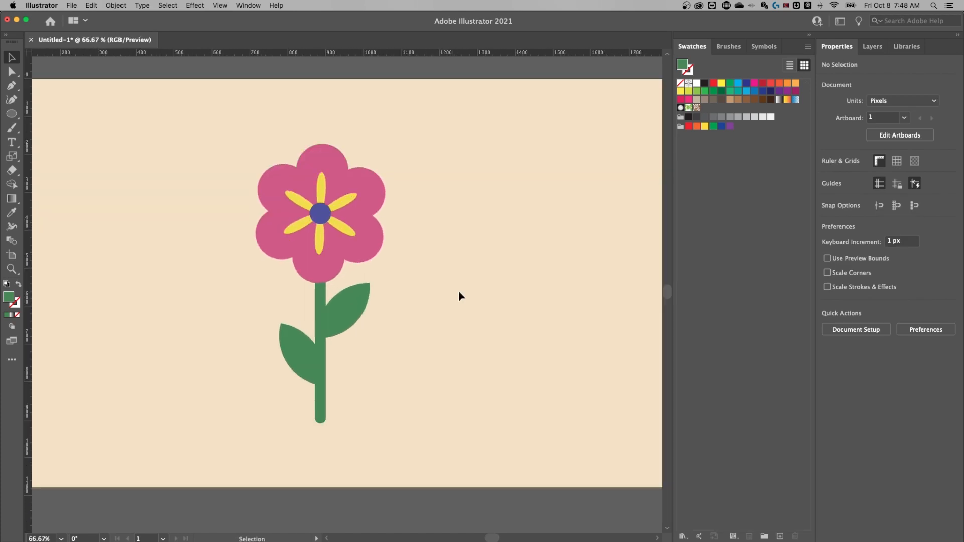
Draw a black rectangle about 895 px tall covering the flower's right half, with its edge on the flower's centre line
scroll(459, 291, "right", 2)
left_click_drag(11, 114, 55, 113)
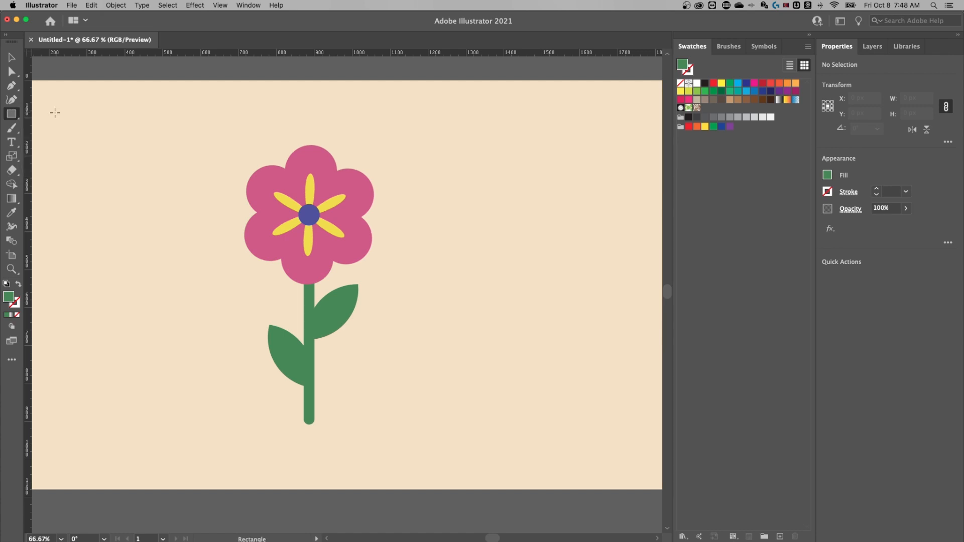
double_click(8, 297)
left_click_drag(750, 235, 756, 296)
left_click(893, 145)
mouse_move(495, 109)
left_mouse_down()
mouse_move(308, 425)
mouse_move(306, 442)
mouse_move(327, 444)
mouse_move(309, 448)
left_mouse_up()
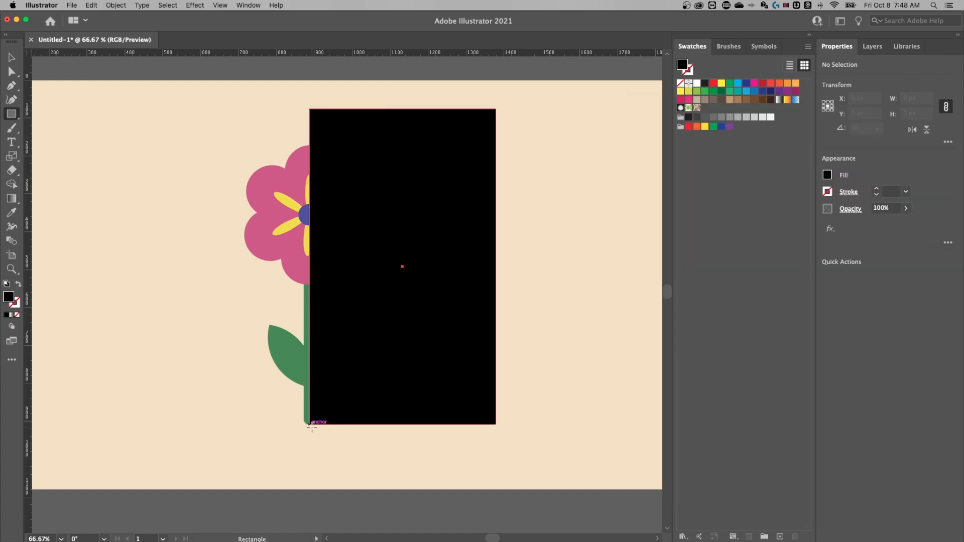
Try to use Shape Builder on the flower artwork selected together with the black rectangle, and deselect everything
key("v")
left_click_drag(160, 97, 524, 385)
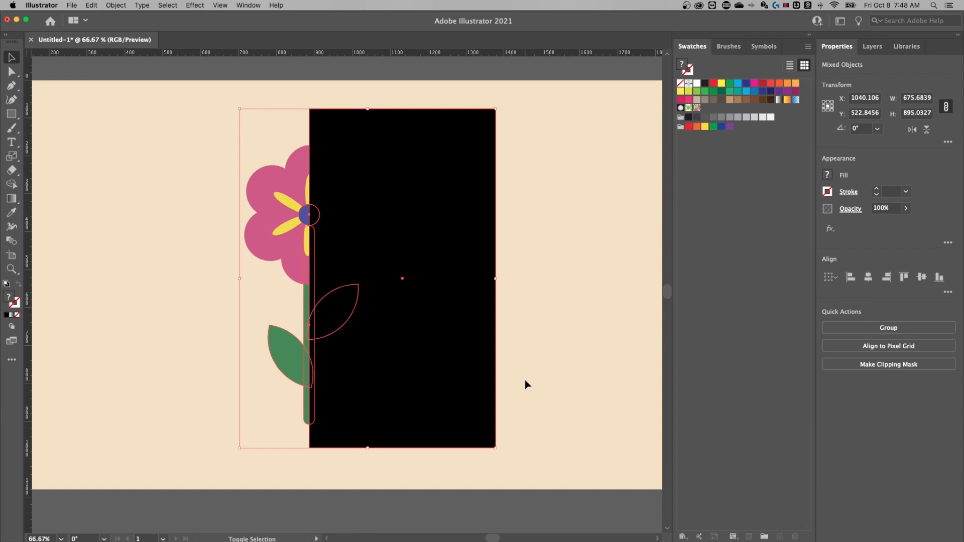
key("shift+m")
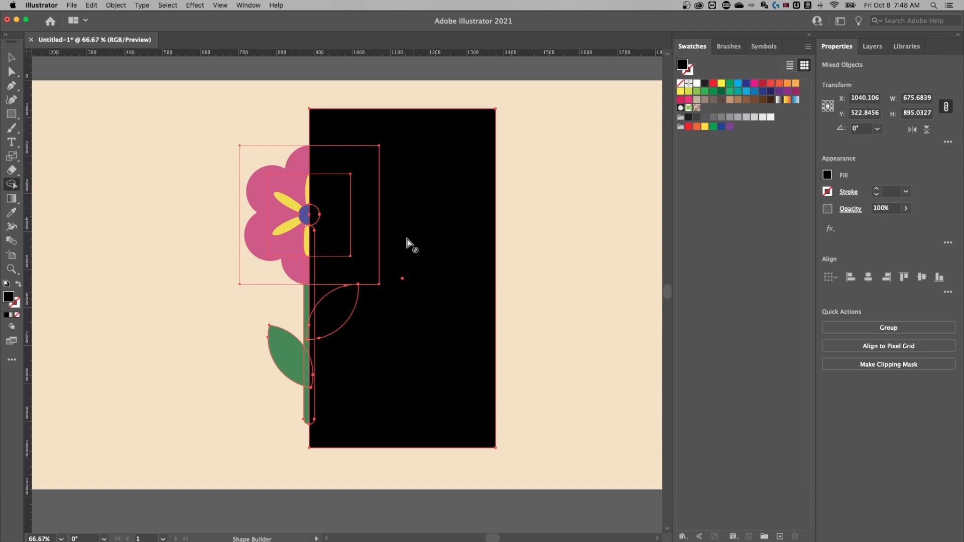
key("v")
left_click(240, 184)
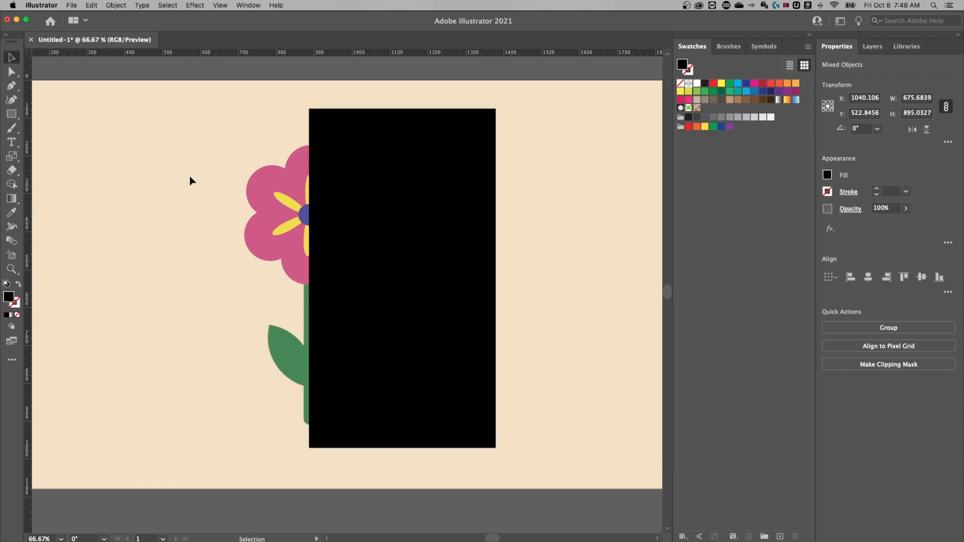
Move the black rectangle off the flower and place a copy of the petal radial repeat at about X 216 px and Y 221 px
left_click_drag(399, 202, 551, 199)
left_click_drag(392, 220, 466, 294)
left_click_drag(466, 317, 332, 243)
scroll(465, 388, "down", 1)
left_click_drag(474, 325, 159, 207)
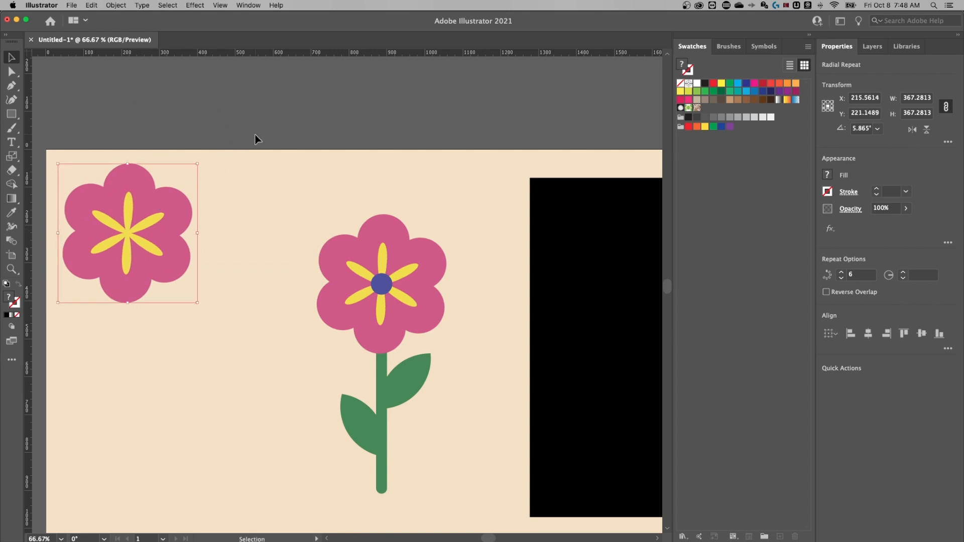
left_click(254, 140)
left_click(144, 232)
left_click(129, 174)
left_click(132, 231)
Select the complete flower with its stem and leaves and expand its radial repeats into regular shapes
scroll(349, 216, "right", 2)
scroll(349, 216, "down", 1)
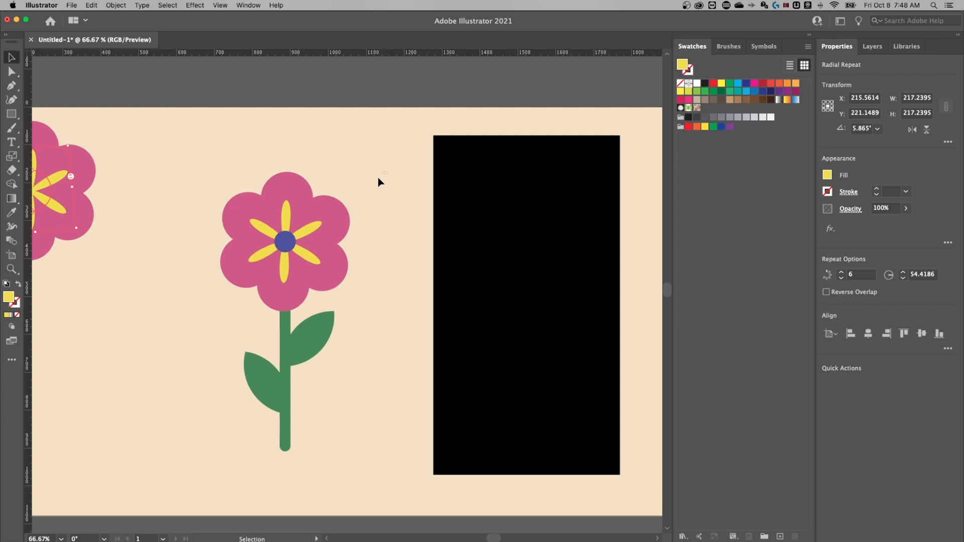
left_click_drag(290, 257, 290, 321)
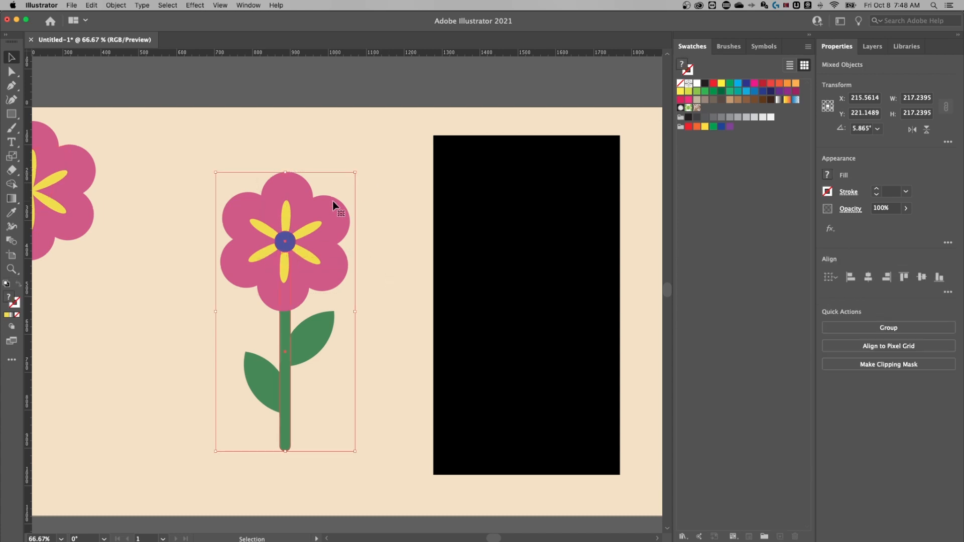
left_click(116, 5)
left_click(125, 108)
left_click(273, 284)
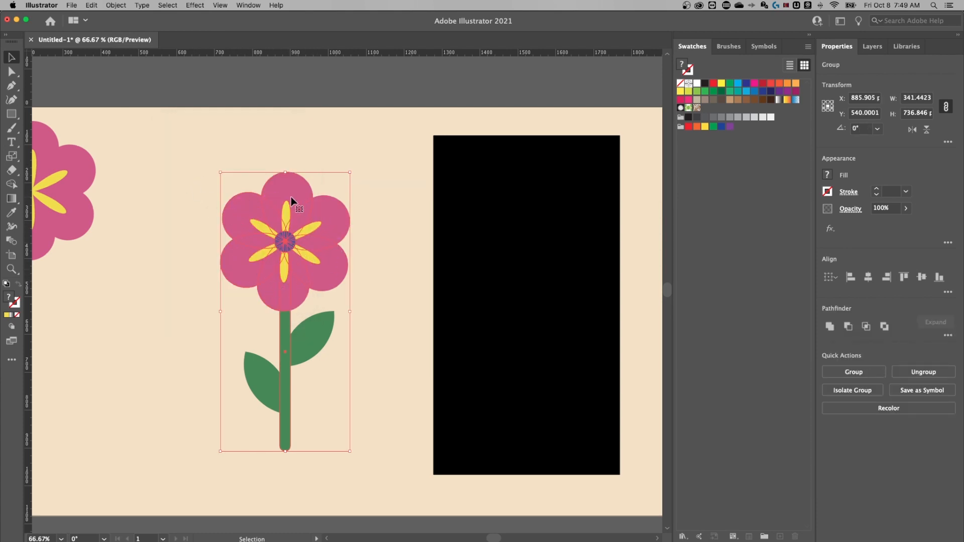
left_click(150, 196)
scroll(145, 186, "left", 5)
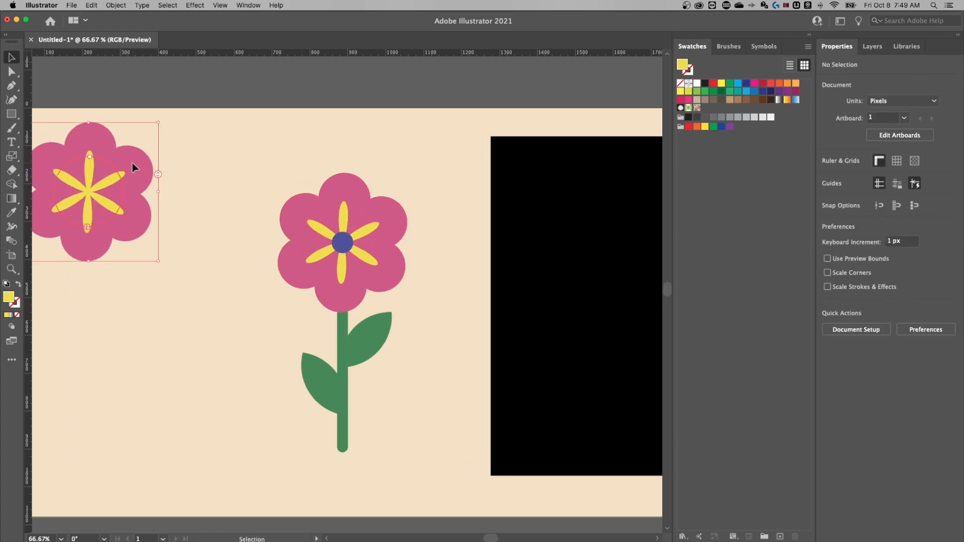
left_click(69, 206)
Align the black rectangle's edge with the flower's centre line over its right half and remove the area outside the flower with Shape Builder
scroll(336, 175, "right", 5)
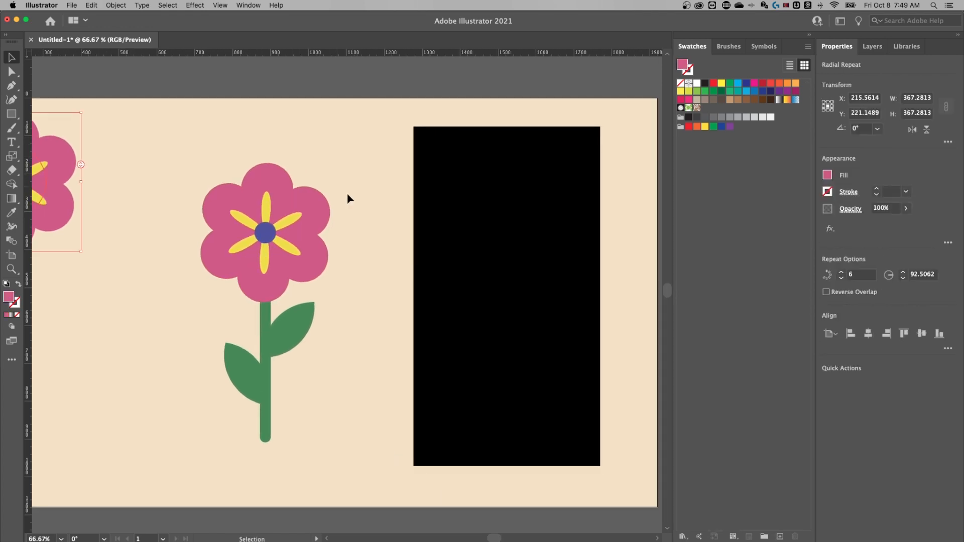
left_click_drag(491, 222, 345, 221)
left_click_drag(507, 129, 170, 469)
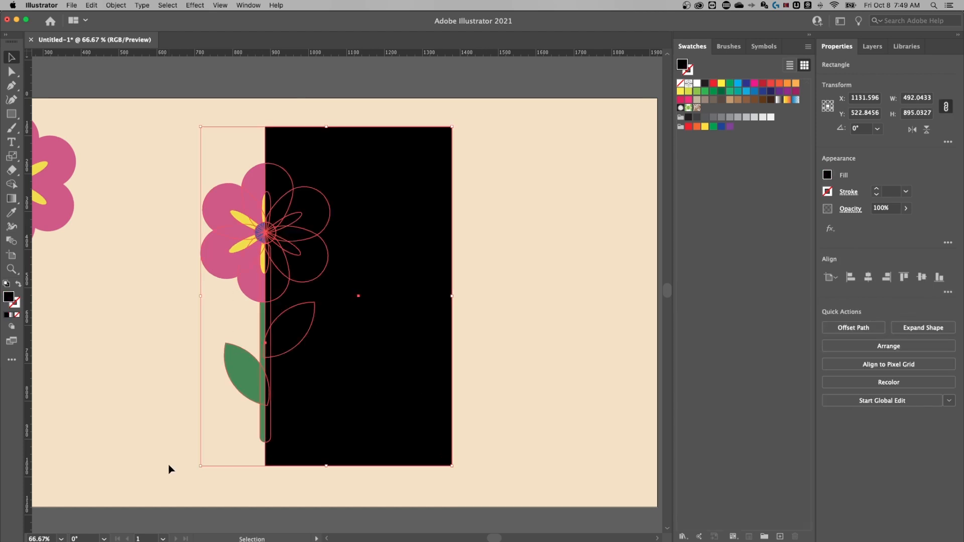
key("shift+m")
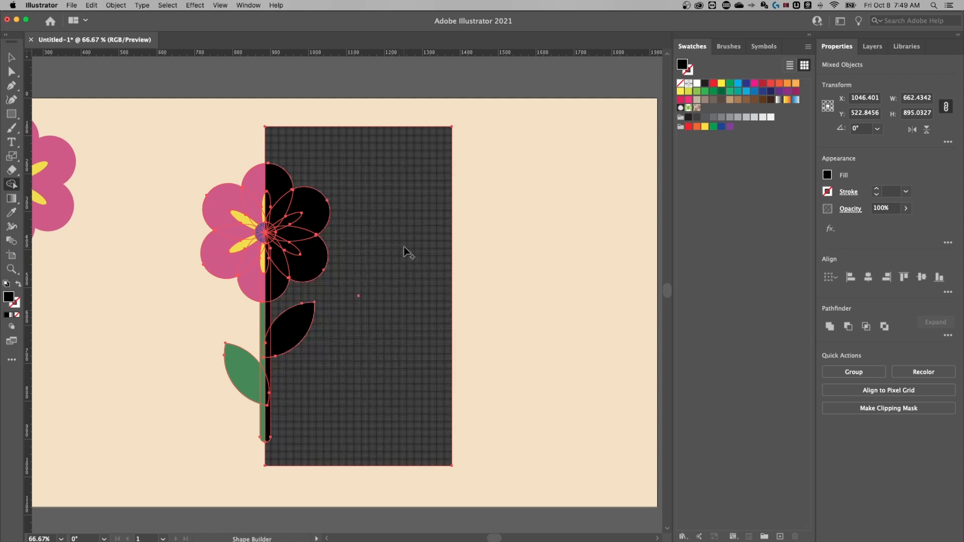
left_click(418, 215, "alt")
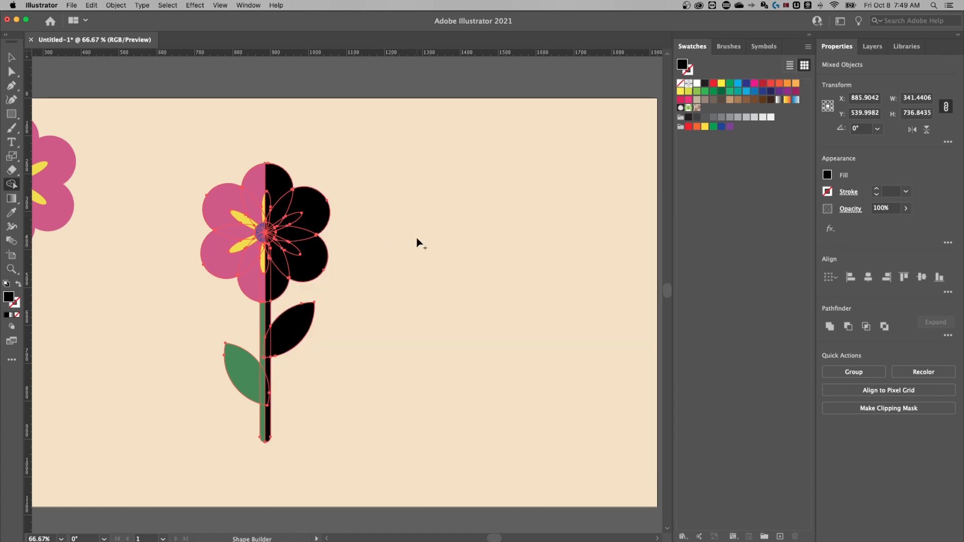
key("v")
left_click(397, 237)
Set the opacity of the black half-flower shape to 10% and deselect it
left_click(300, 215)
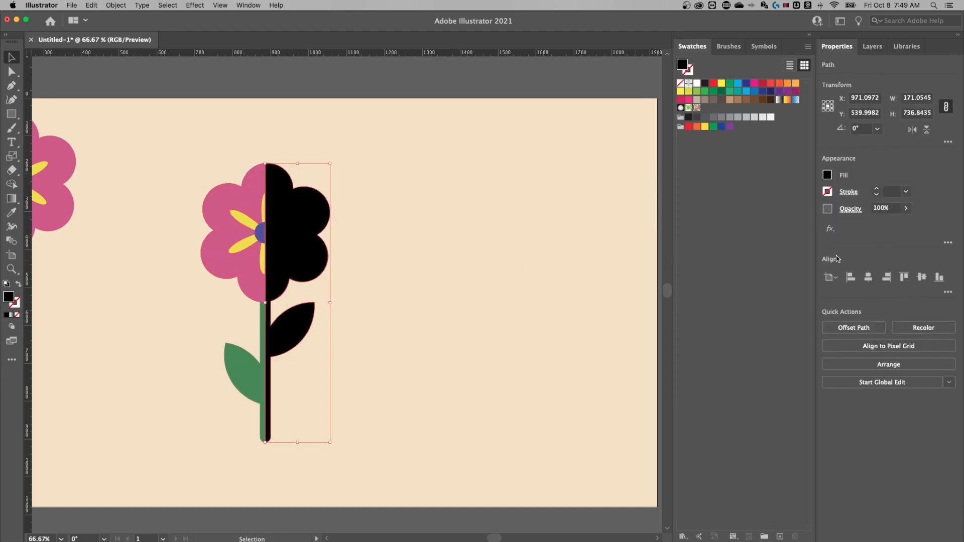
left_click(884, 208)
type("10")
key("Return")
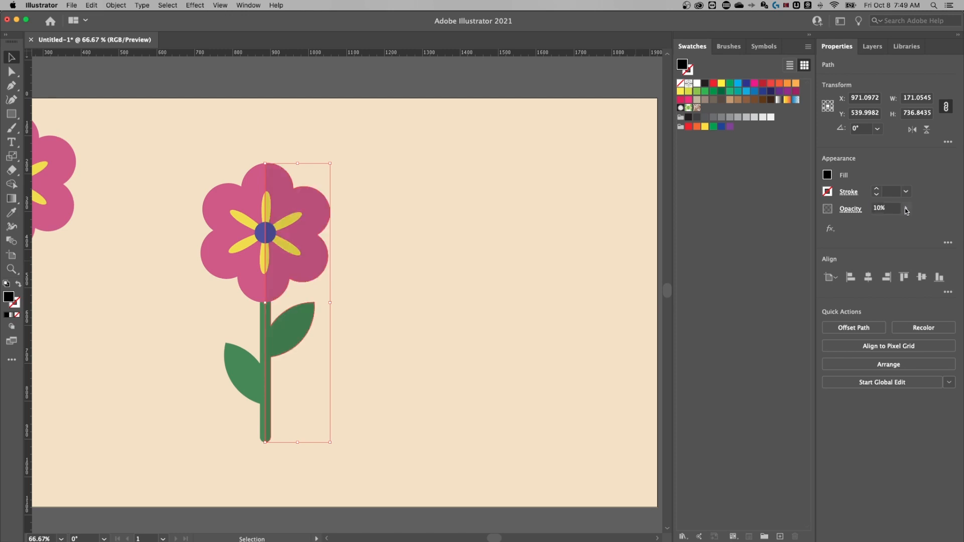
left_click(431, 275)
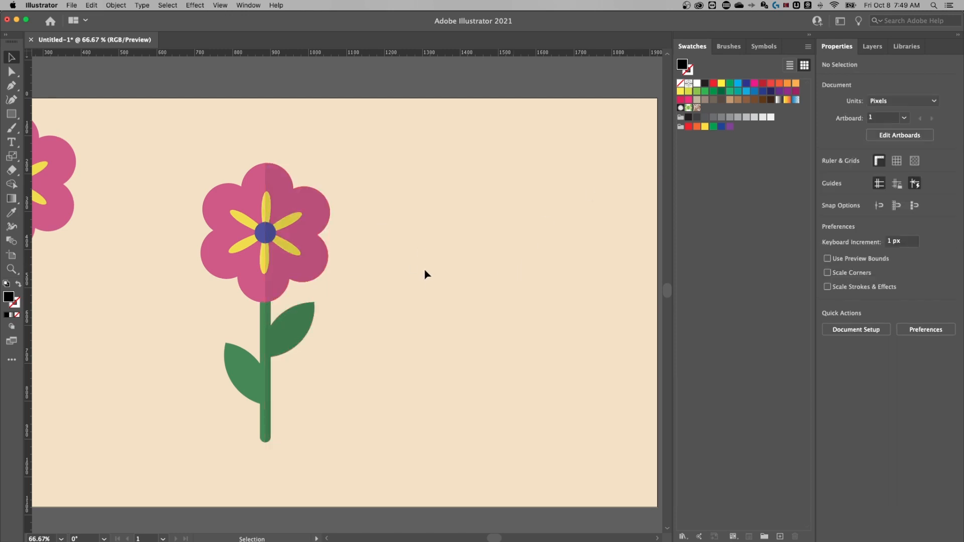
scroll(480, 241, "left", 3)
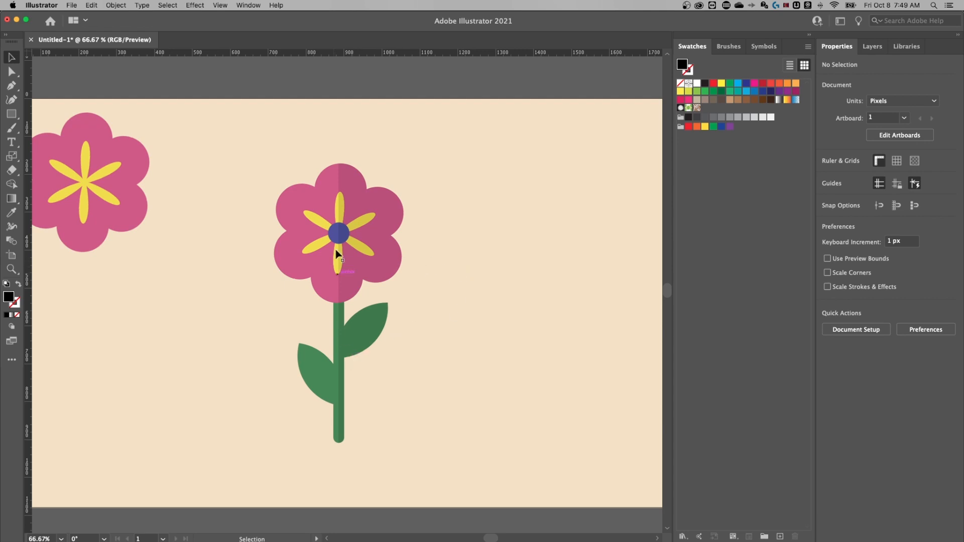
key("super+minus")
key("super+minus")
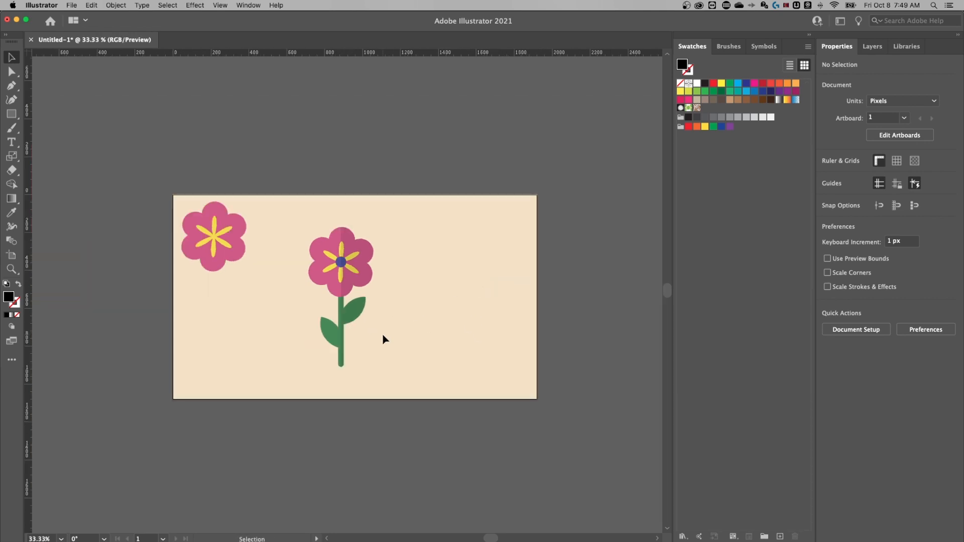